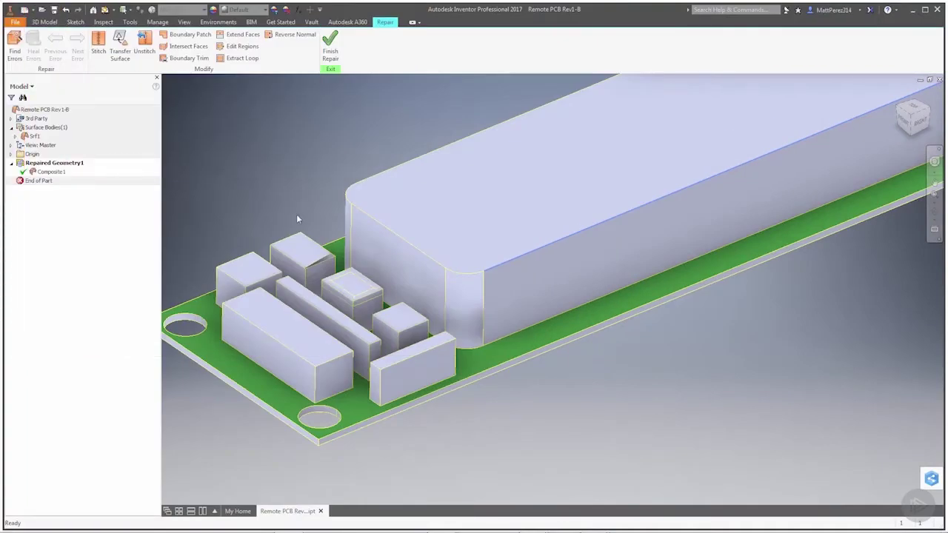
scroll(315, 263, "up", 5)
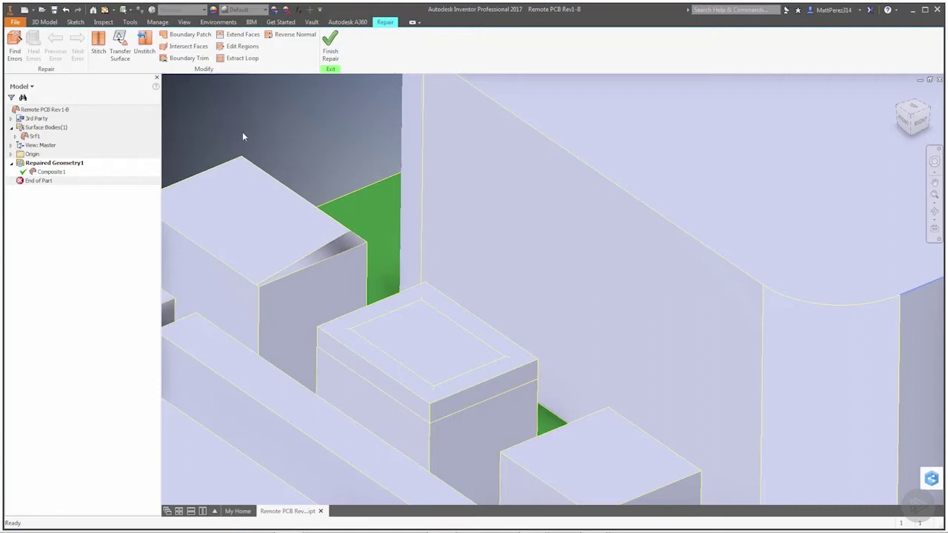
left_click(191, 35)
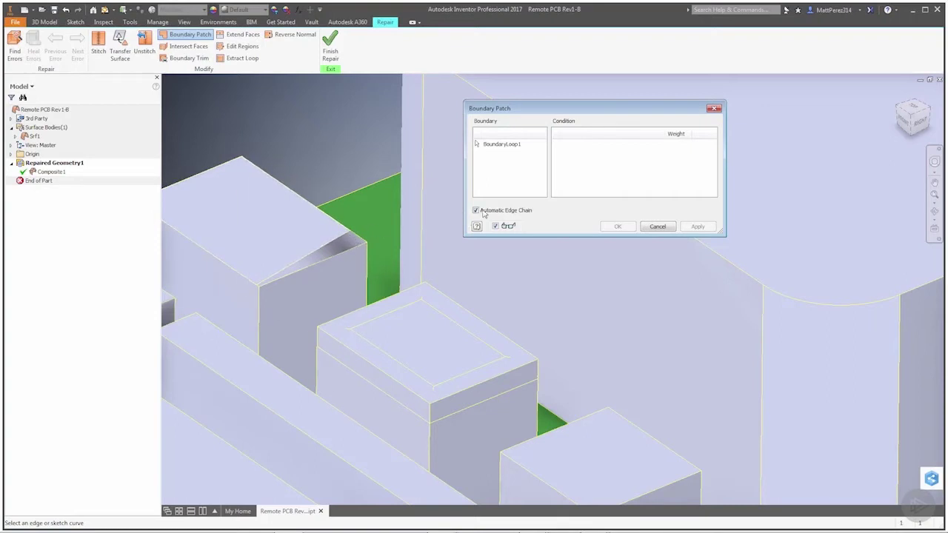
left_click(354, 235)
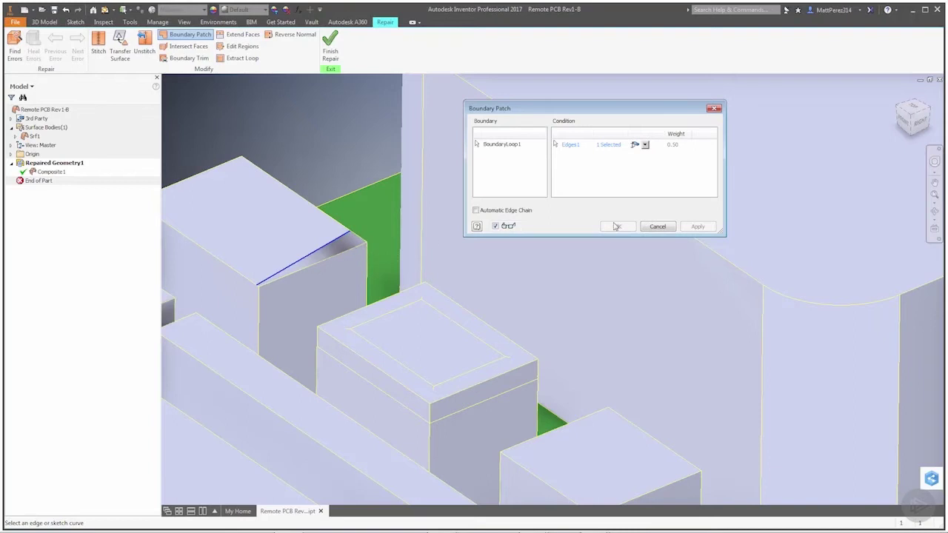
left_click(657, 227)
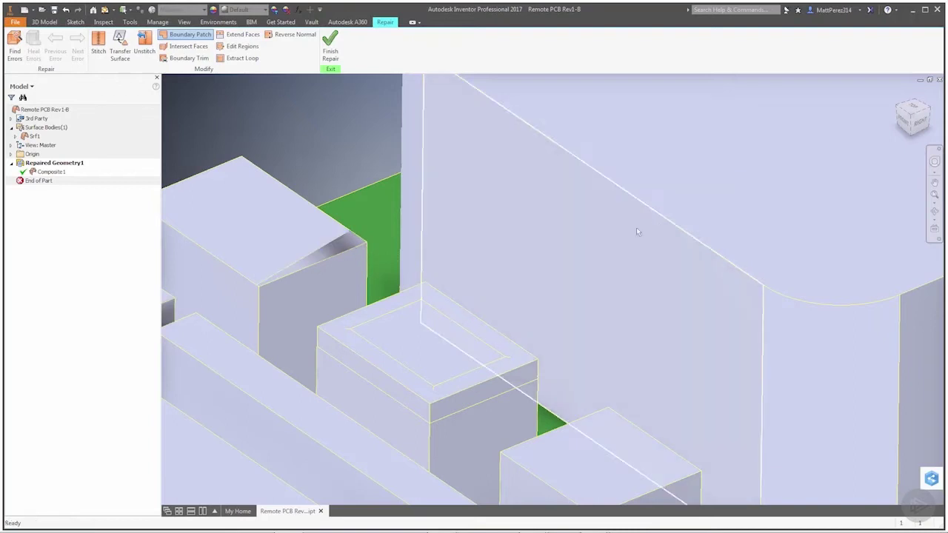
Delete the undersized top face from the small box component that shows a gap along its top edge.
left_click(327, 229)
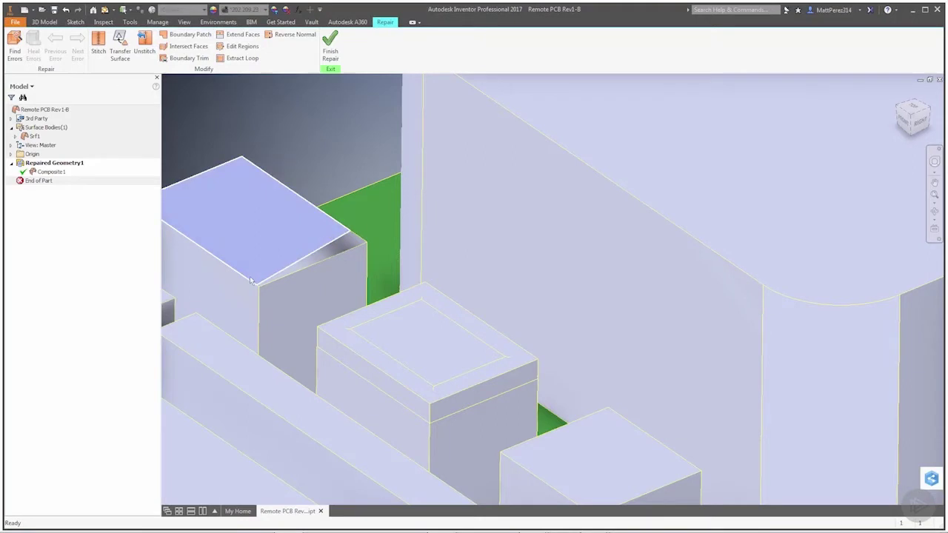
scroll(268, 286, "up", 5)
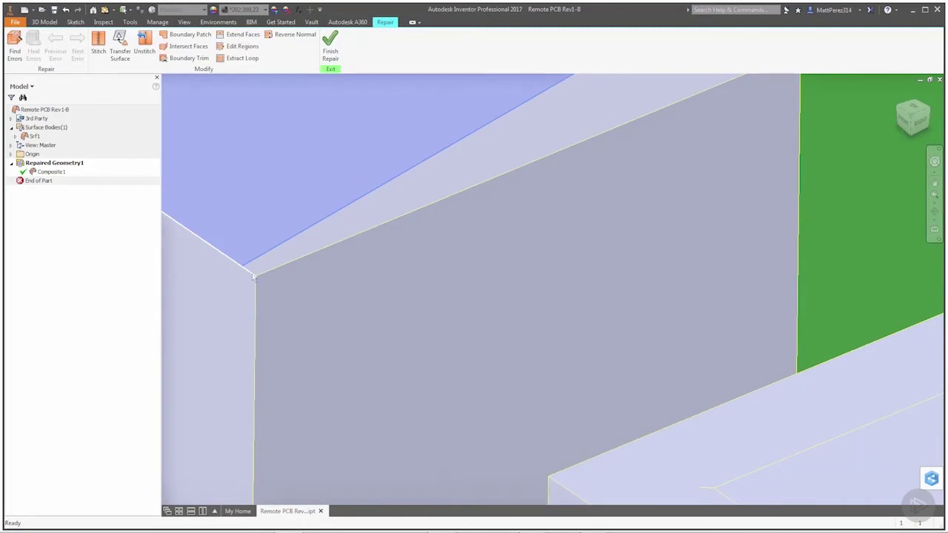
scroll(261, 285, "down", 6)
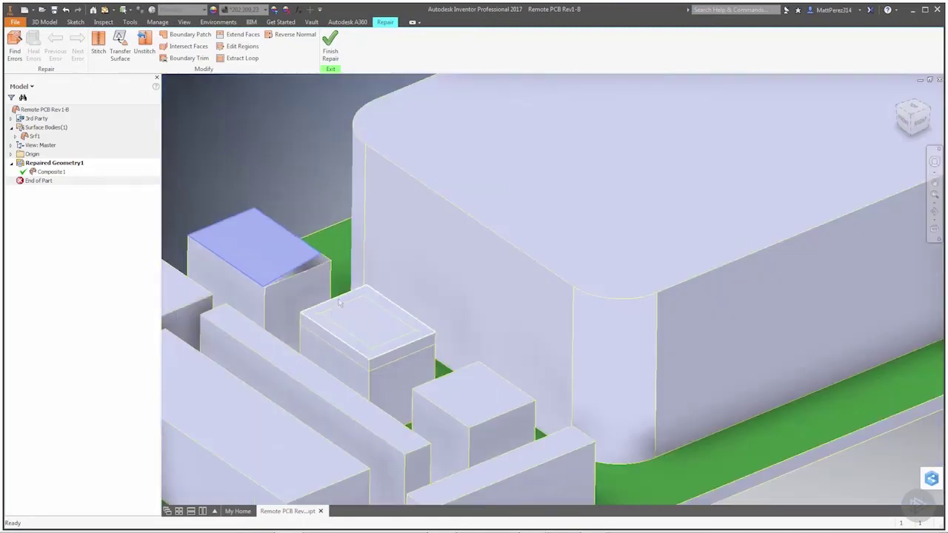
scroll(351, 288, "up", 4)
left_click(424, 176)
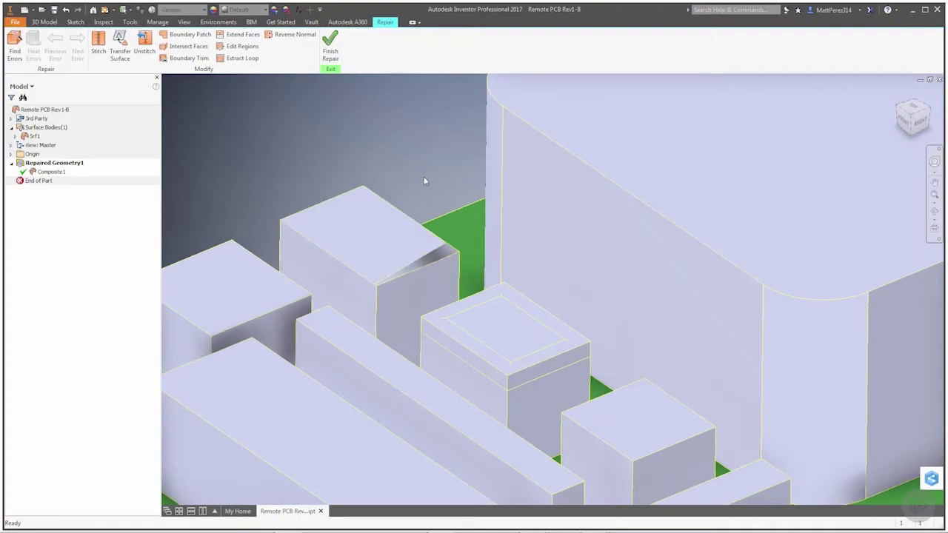
left_click(351, 219)
key("Delete")
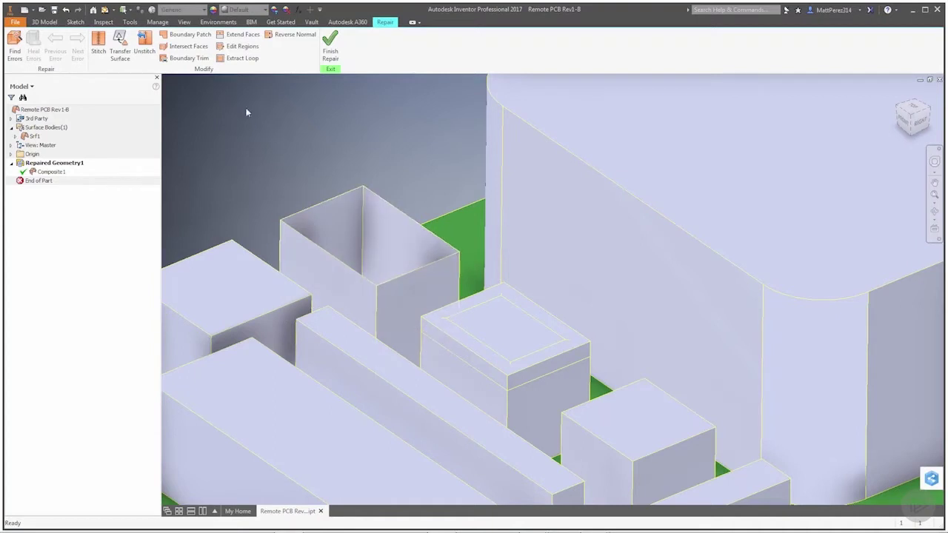
Create a boundary patch from the open box's four top edges with Automatic Edge Chain off, and turn off the patch's translucency.
left_click(194, 36)
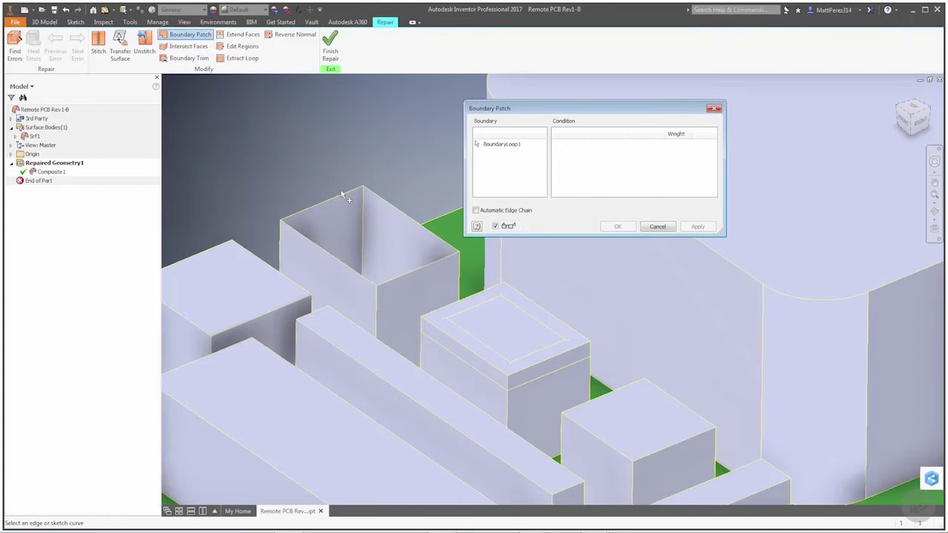
left_click(476, 211)
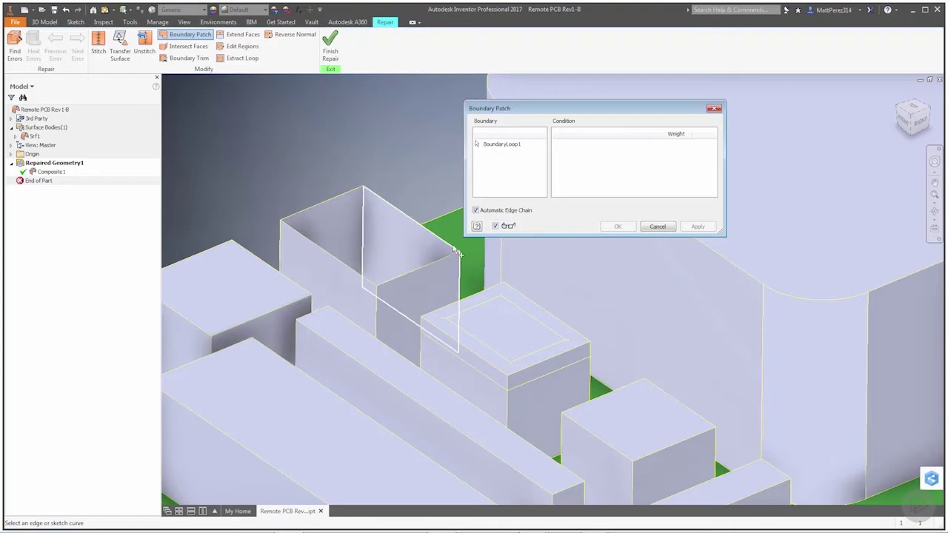
left_click(477, 210)
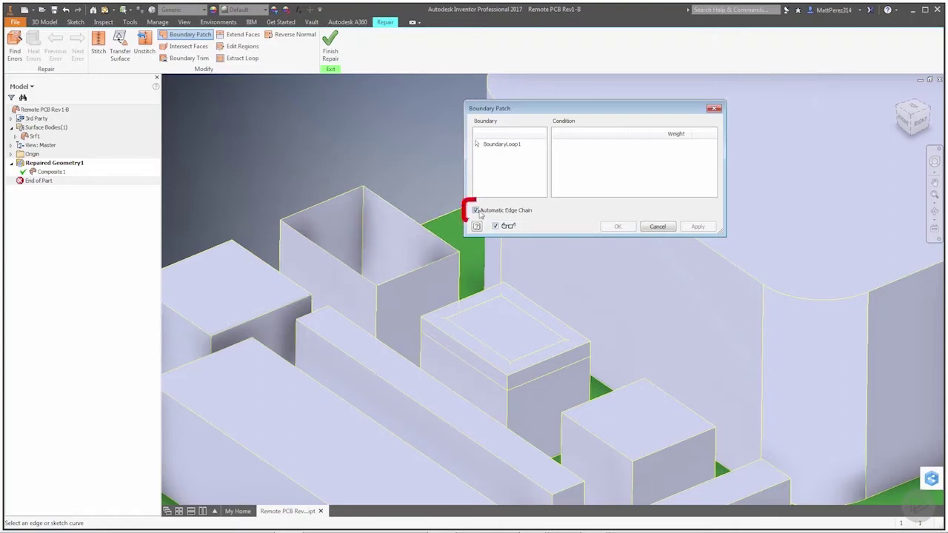
left_click(376, 196)
left_click(325, 203)
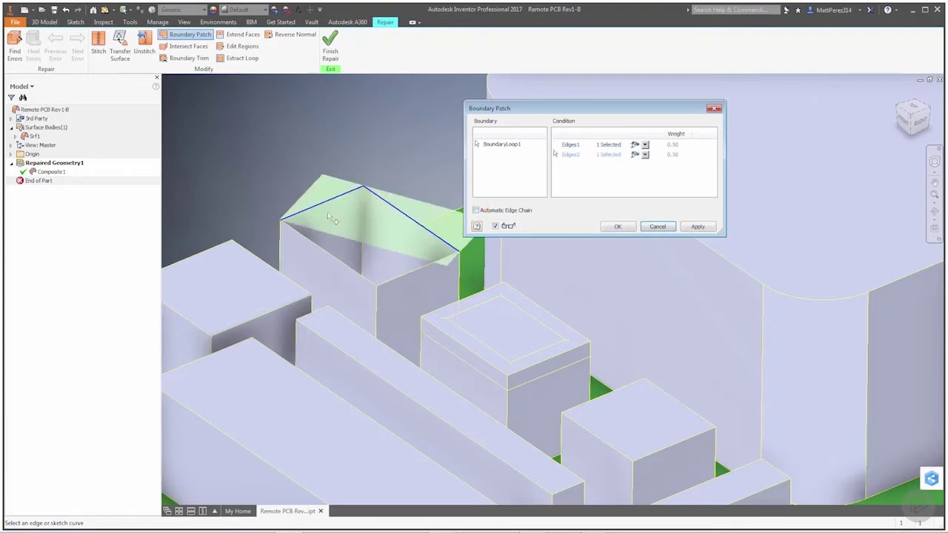
left_click(301, 234)
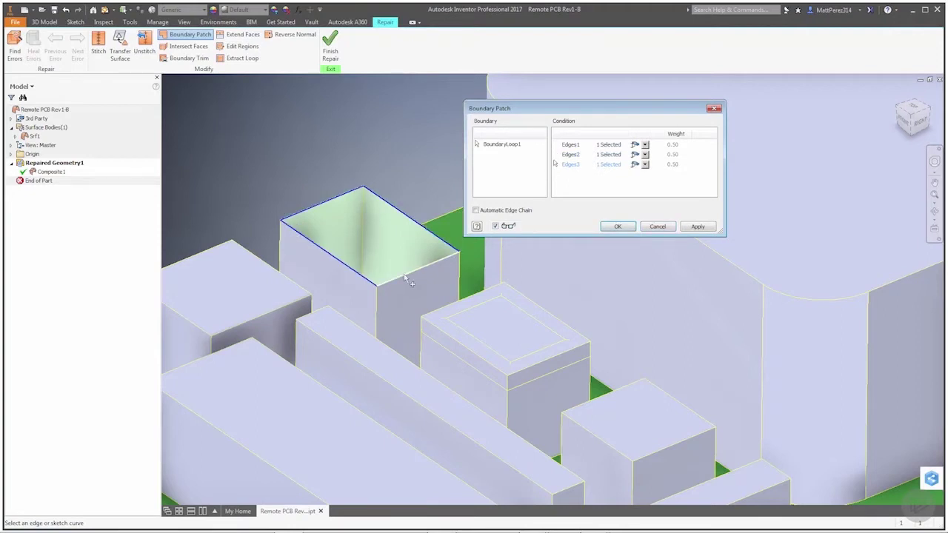
left_click(406, 277)
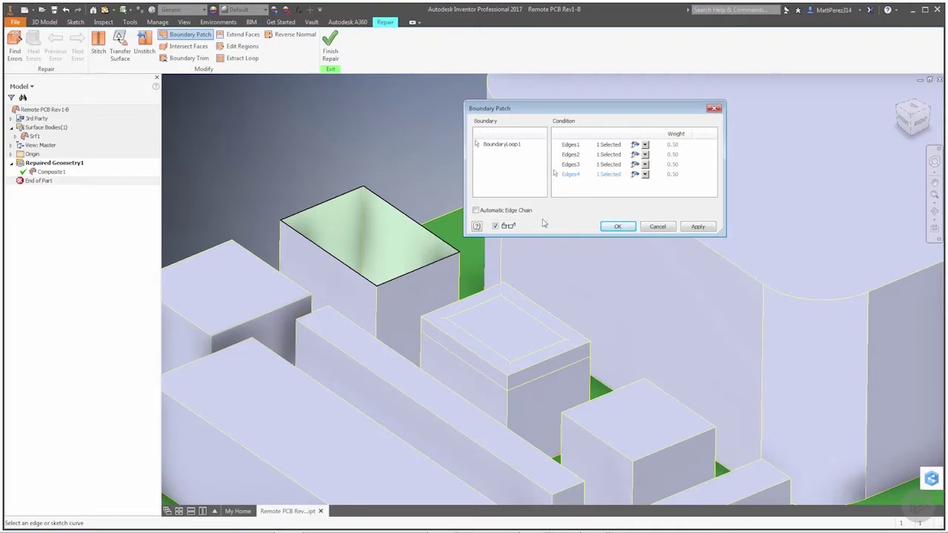
left_click(619, 227)
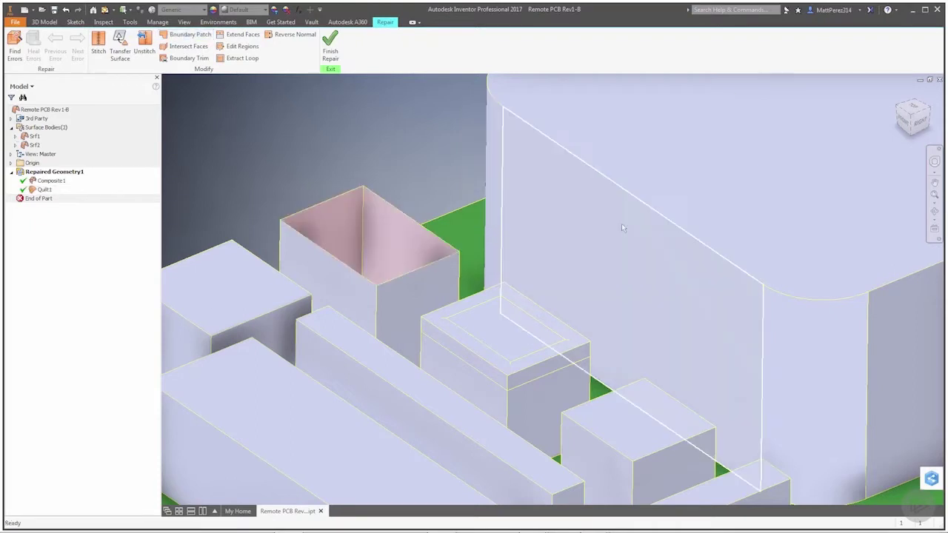
right_click(39, 191)
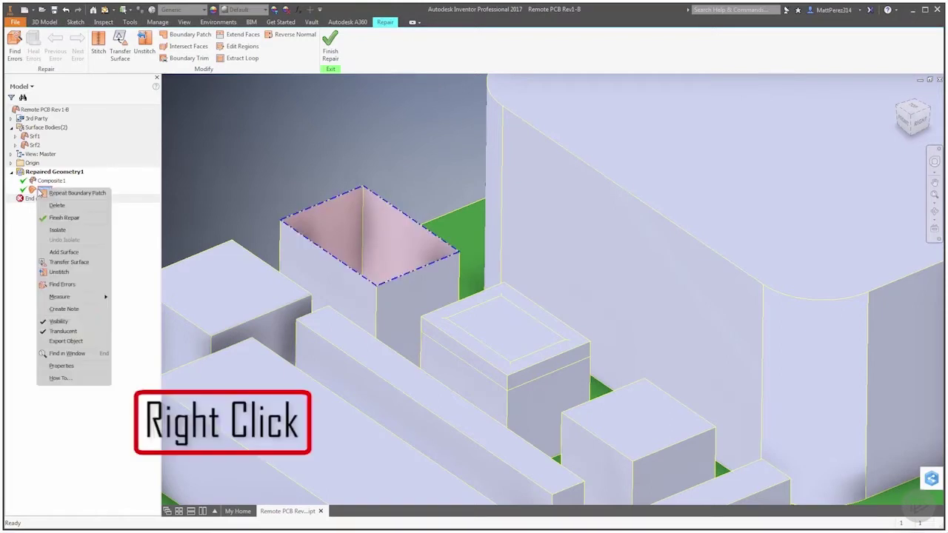
left_click(79, 333)
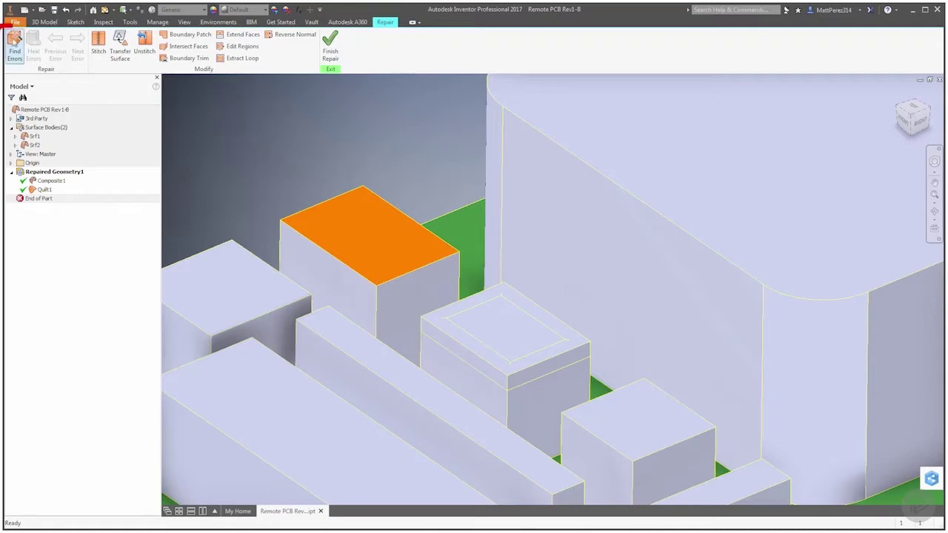
Run Find Errors on all bodies in the repair environment.
left_click(14, 46)
left_click(196, 133)
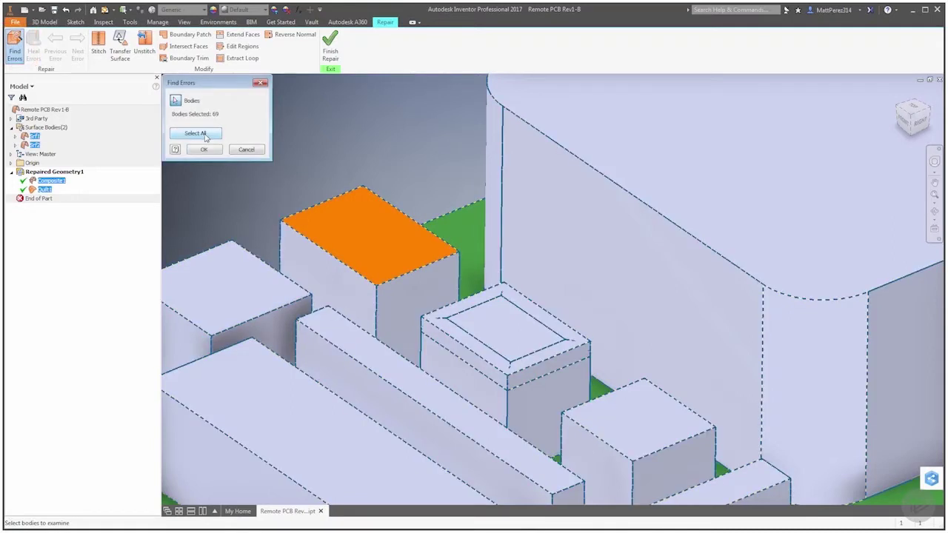
left_click(204, 149)
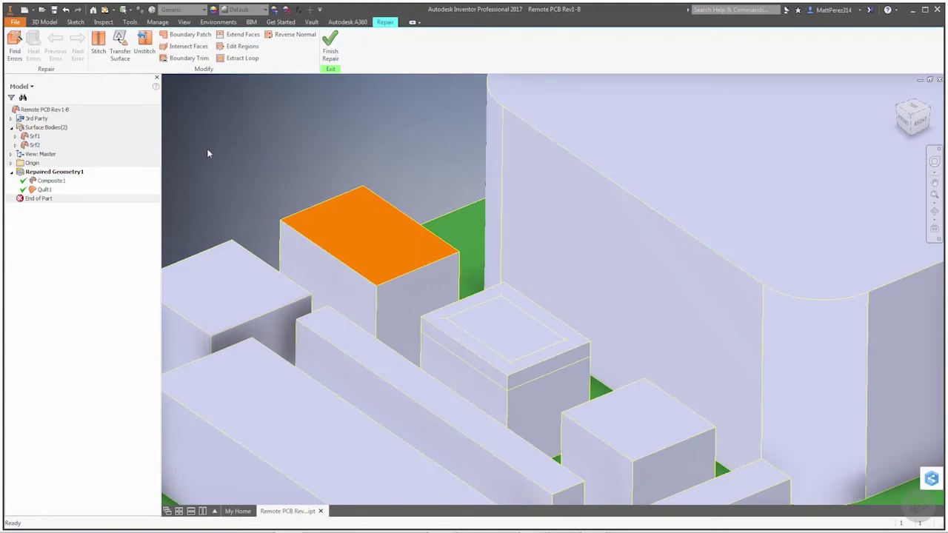
scroll(319, 137, "down", 5)
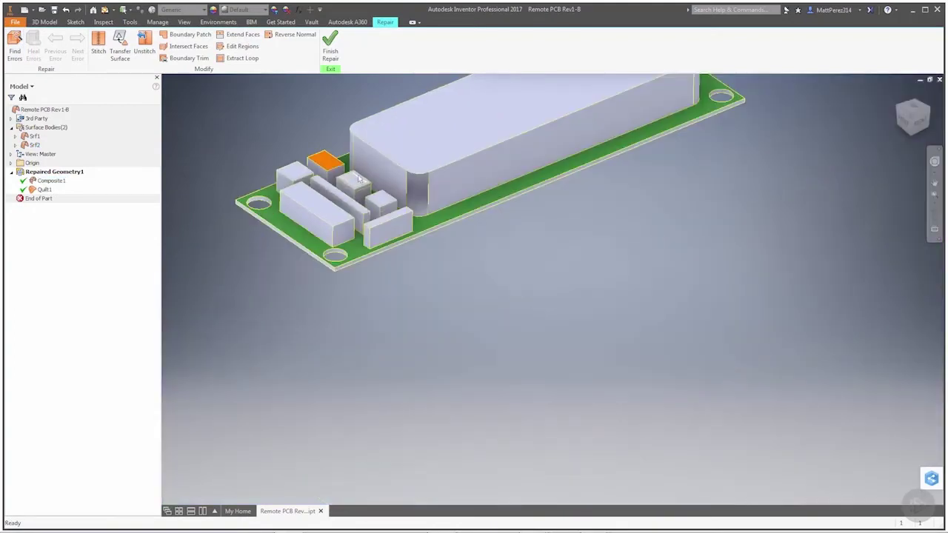
scroll(354, 163, "up", 2)
scroll(354, 170, "up", 3)
left_click(347, 220)
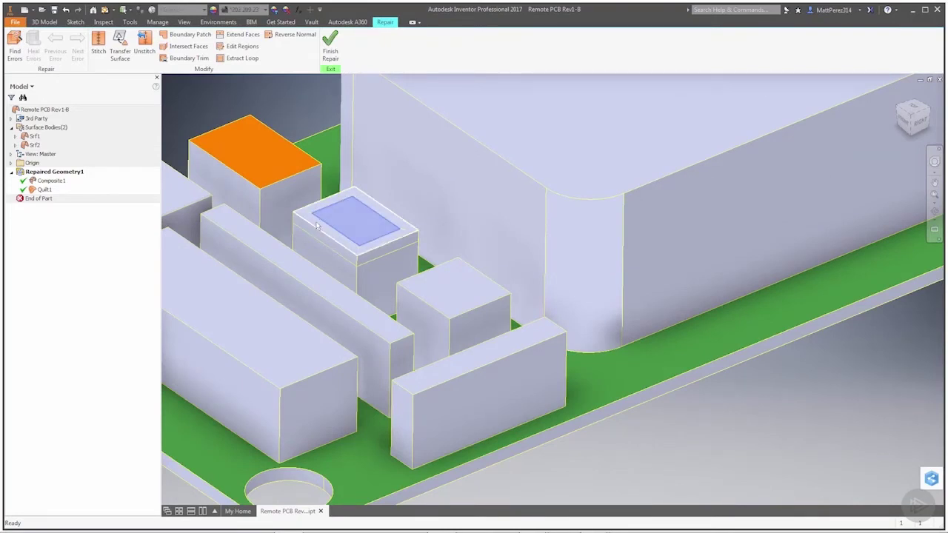
left_click(182, 88)
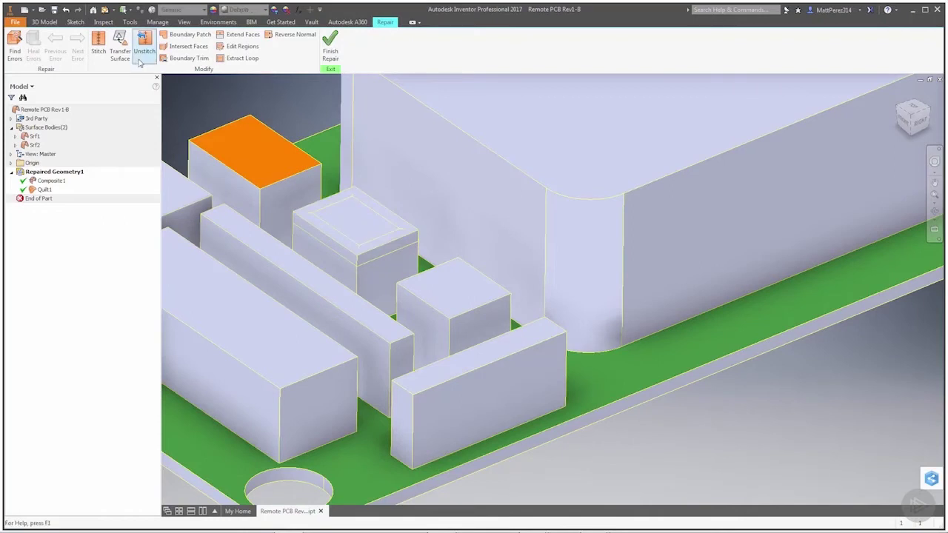
Stitch the PCB composite using body selection instead of face selection.
left_click(98, 46)
left_click(227, 132)
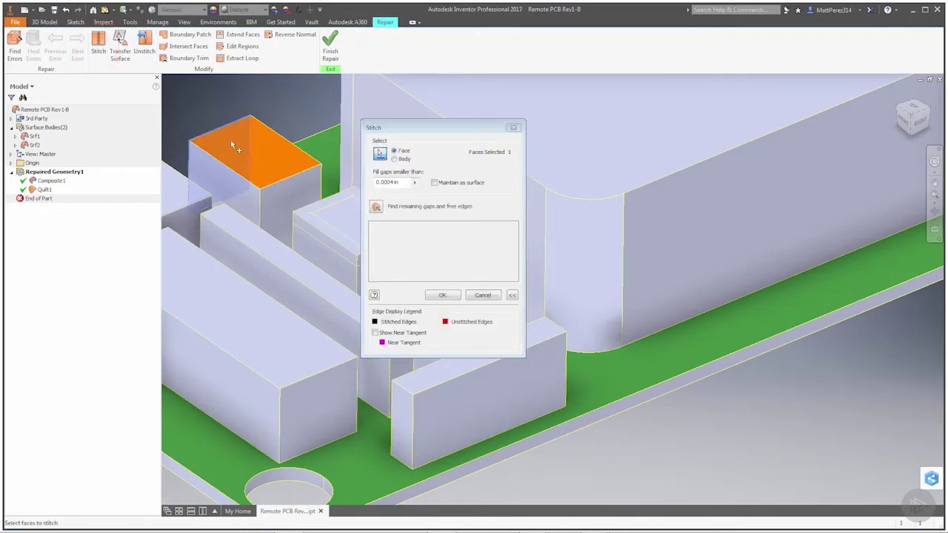
scroll(288, 159, "down", 6)
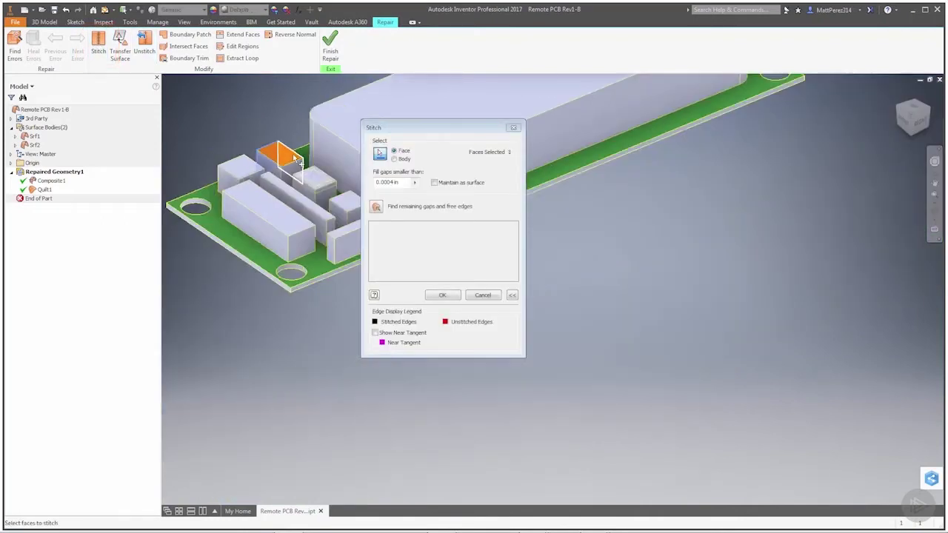
left_click(393, 159)
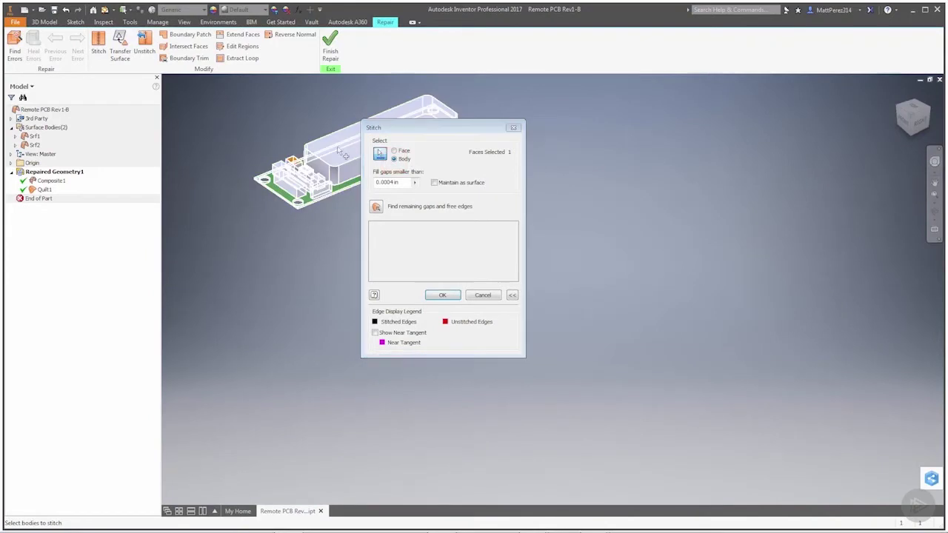
left_click(321, 161)
scroll(321, 161, "up", 3)
left_click(443, 295)
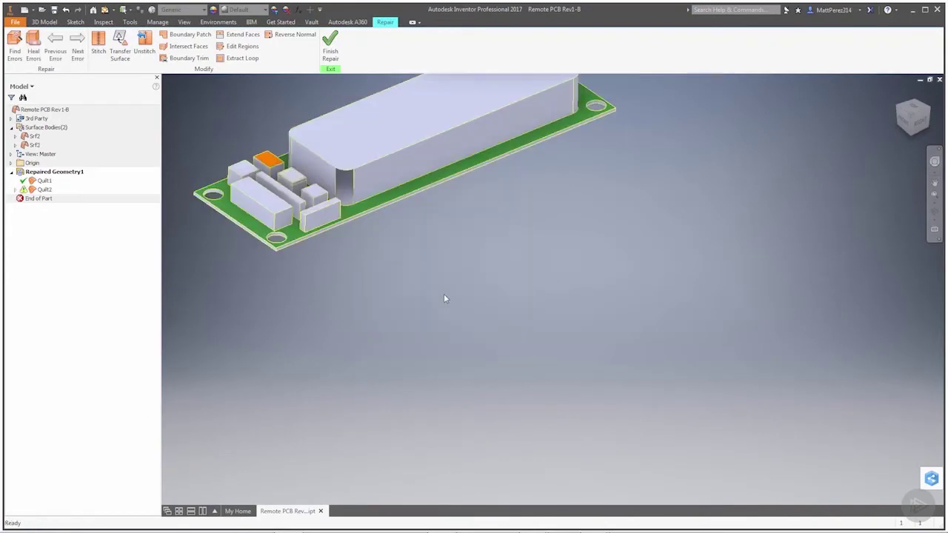
Examine the error categories listed under Quilt2, including the first two overlapping-face errors.
left_click(24, 191)
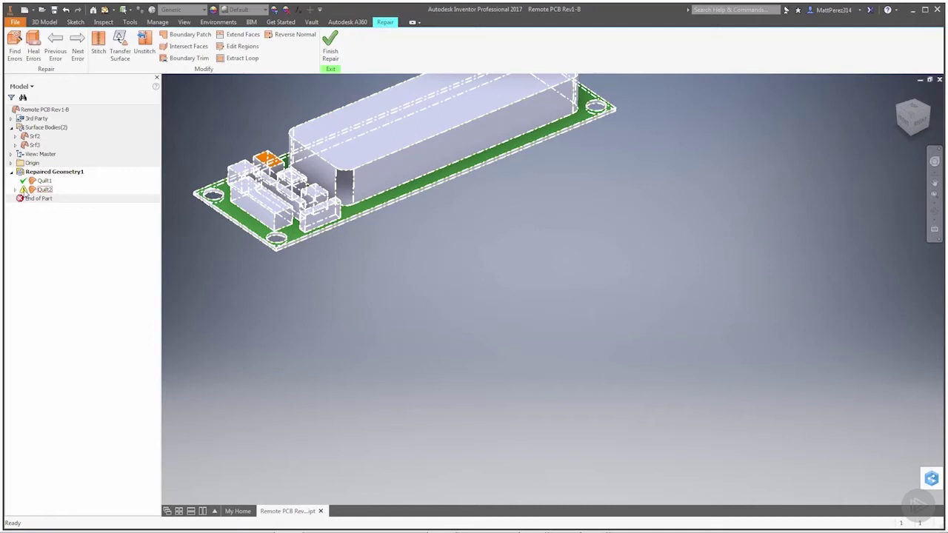
left_click(16, 191)
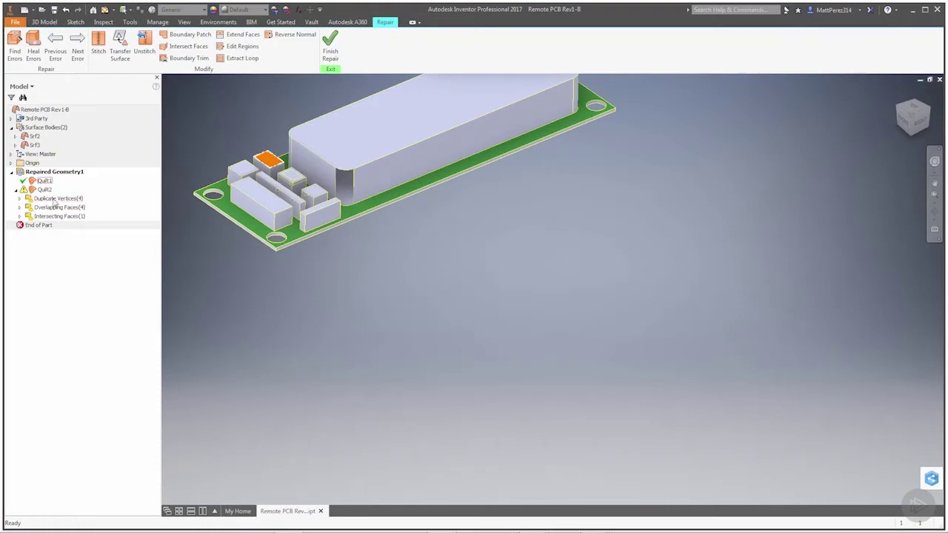
left_click(37, 199)
scroll(279, 149, "down", 5)
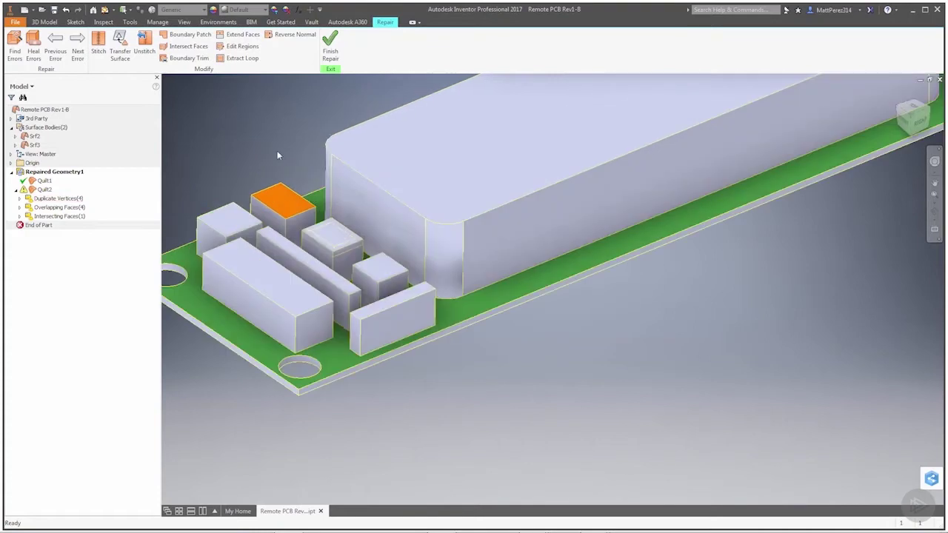
scroll(344, 209, "down", 3)
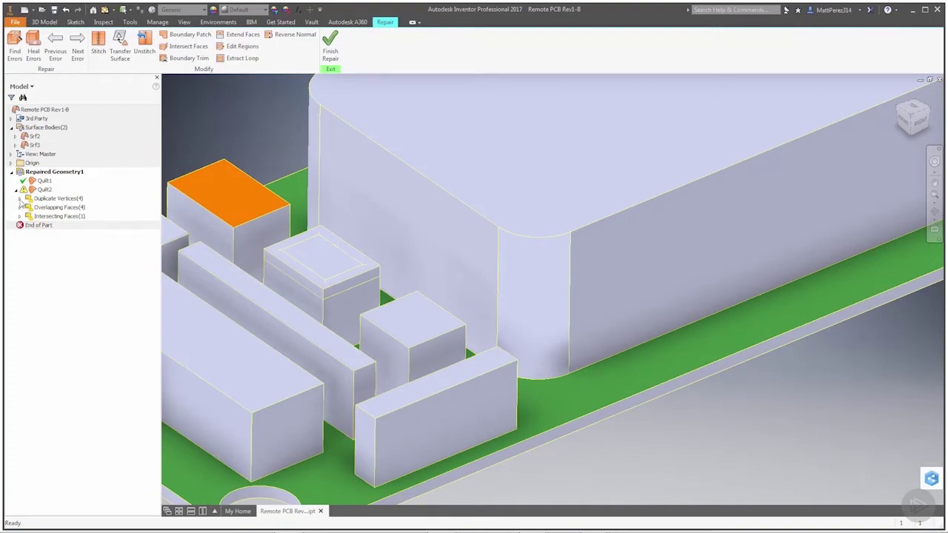
left_click(21, 207)
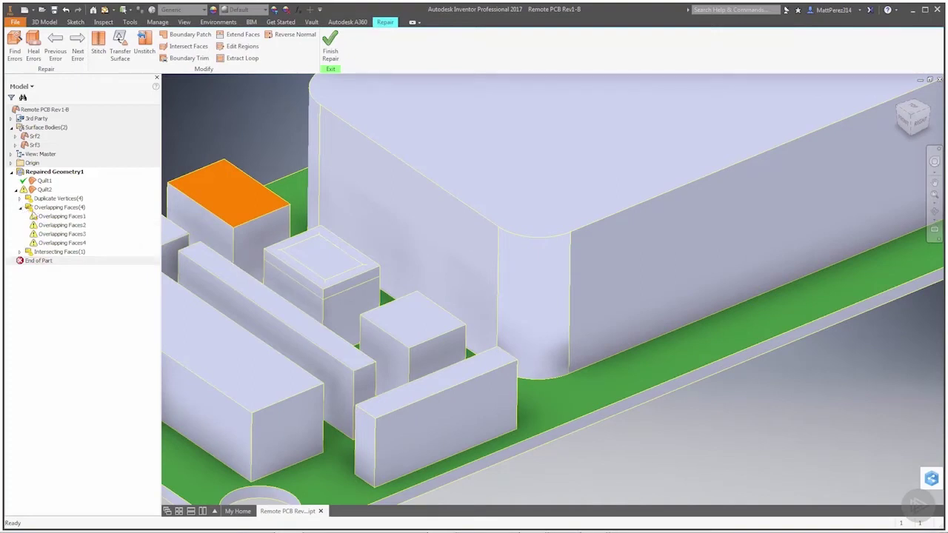
left_click(59, 216)
left_click(59, 225)
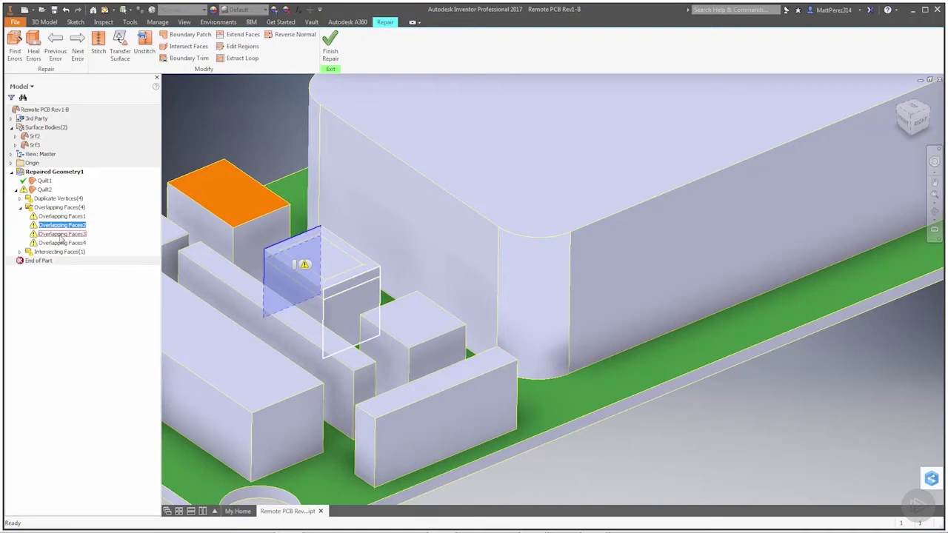
Delete the side face flagged by Overlapping Faces3 on the small component with the inset rectangle on top.
left_click(61, 233)
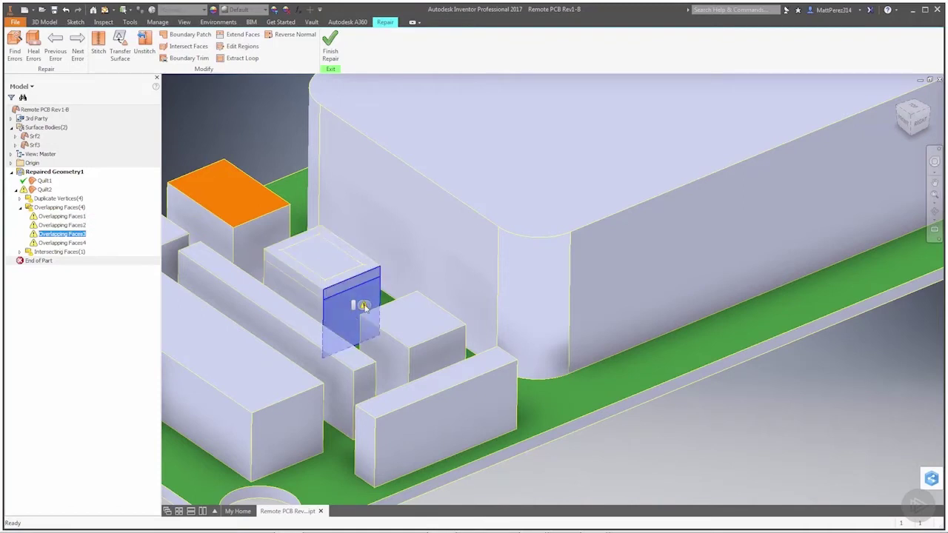
scroll(360, 306, "up", 2)
key("Delete")
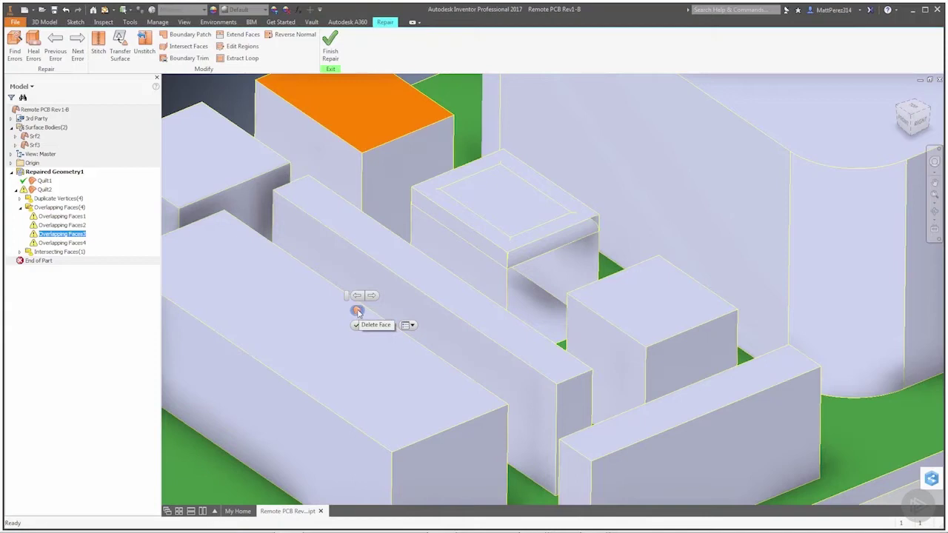
Inspect the small component's interior with the flagged side face removed, and undo that face deletion.
left_click(357, 325)
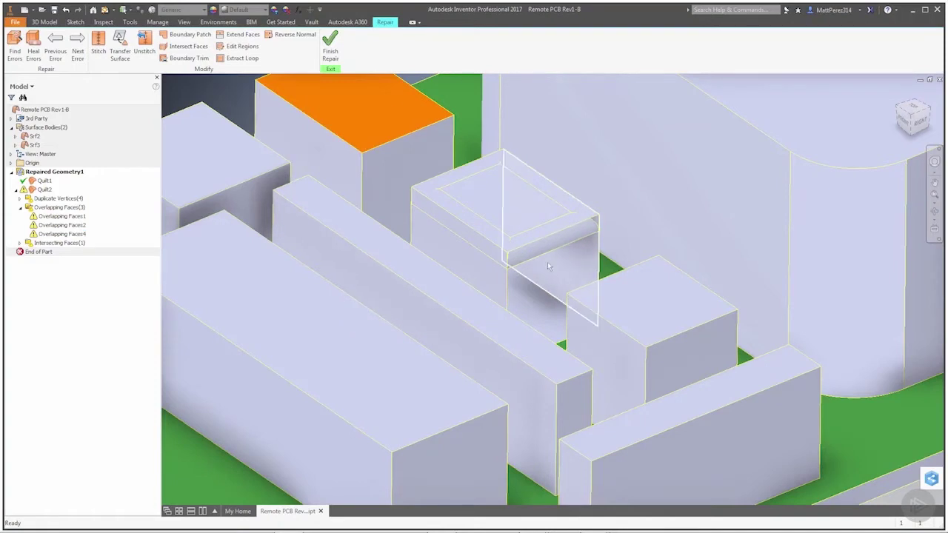
scroll(547, 261, "down", 5)
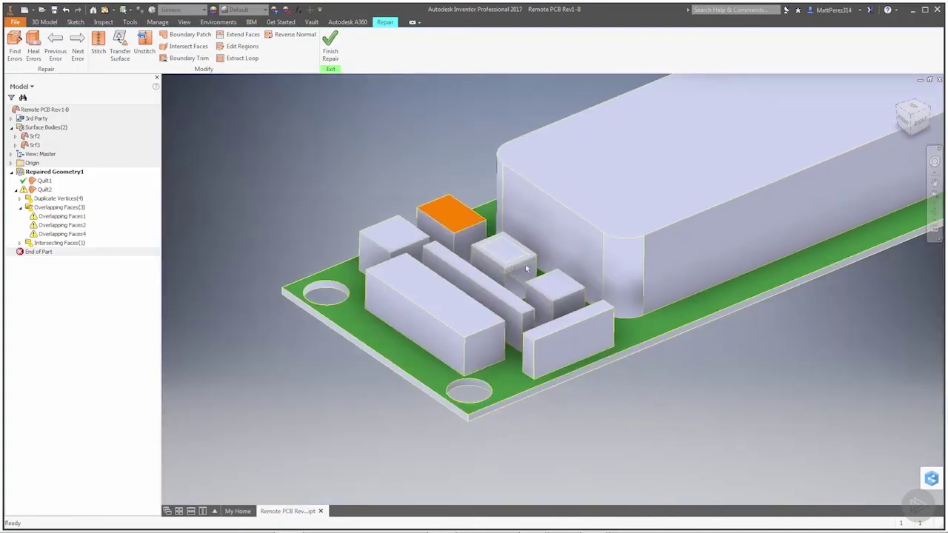
mouse_move(530, 280)
middle_mouse_down("shift")
mouse_move(517, 314)
mouse_move(522, 296)
middle_mouse_up("shift")
scroll(554, 239, "up", 5)
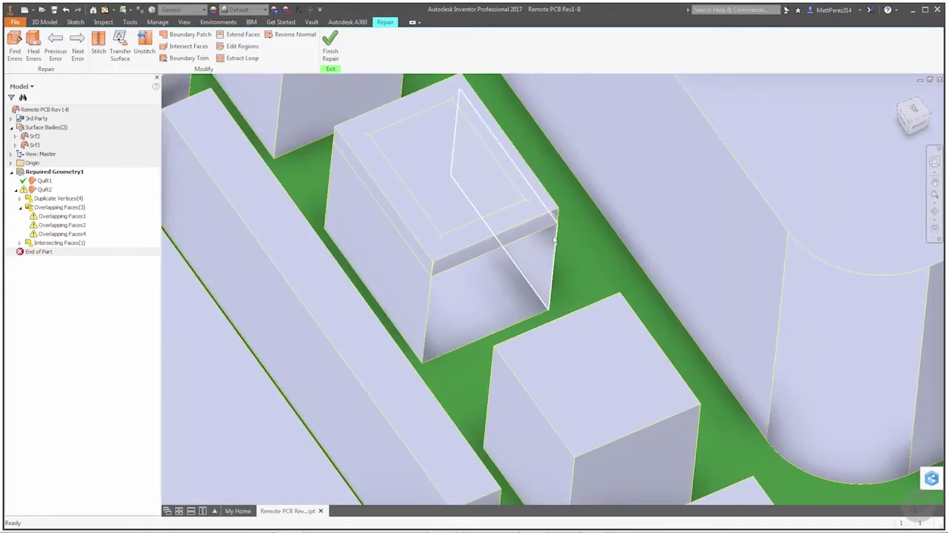
mouse_move(553, 239)
middle_mouse_down("shift")
mouse_move(543, 246)
mouse_move(547, 237)
middle_mouse_up("shift")
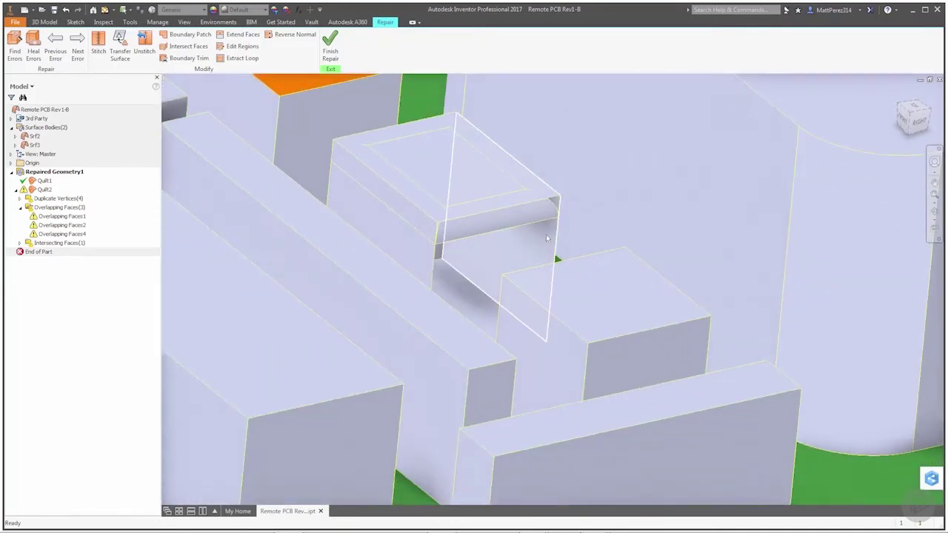
key("ctrl+z")
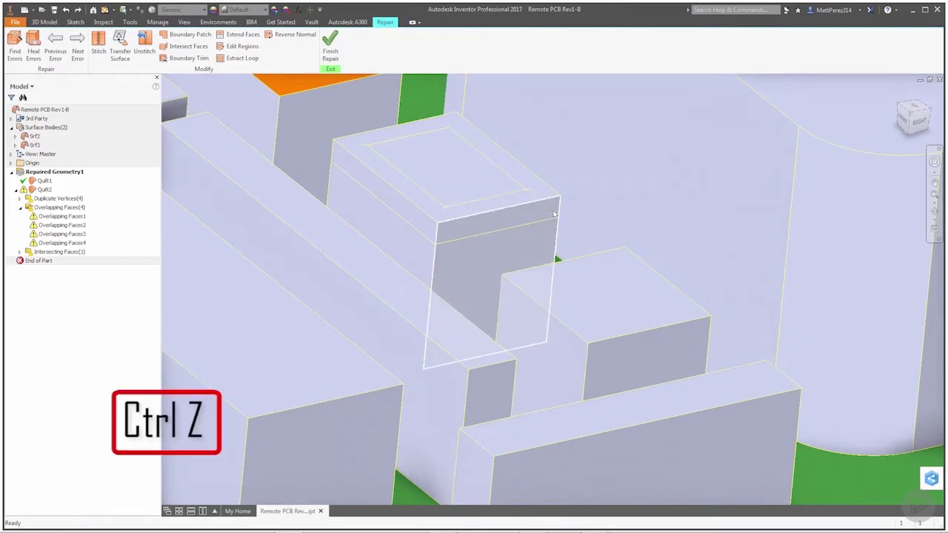
Delete the outer top face of the small component that surrounds the inset rectangle.
left_click(366, 160)
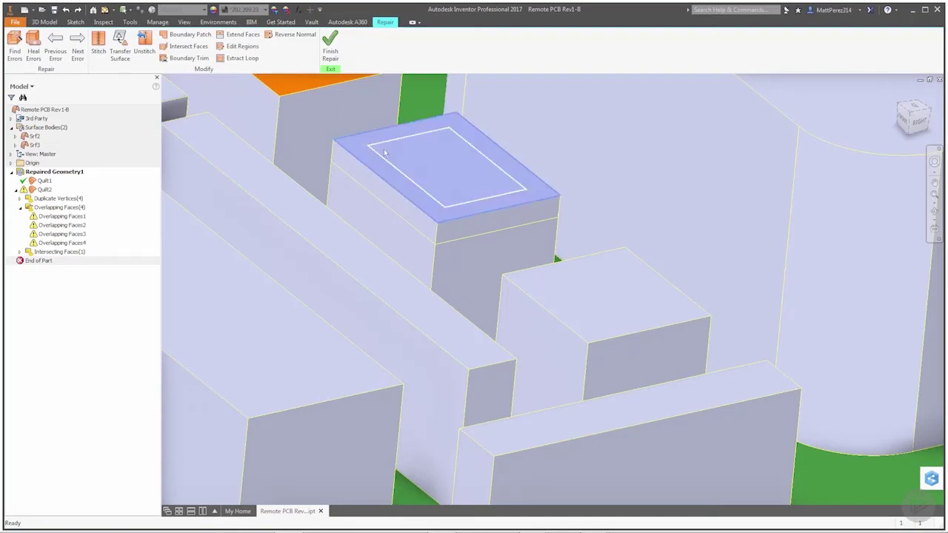
left_click(369, 185)
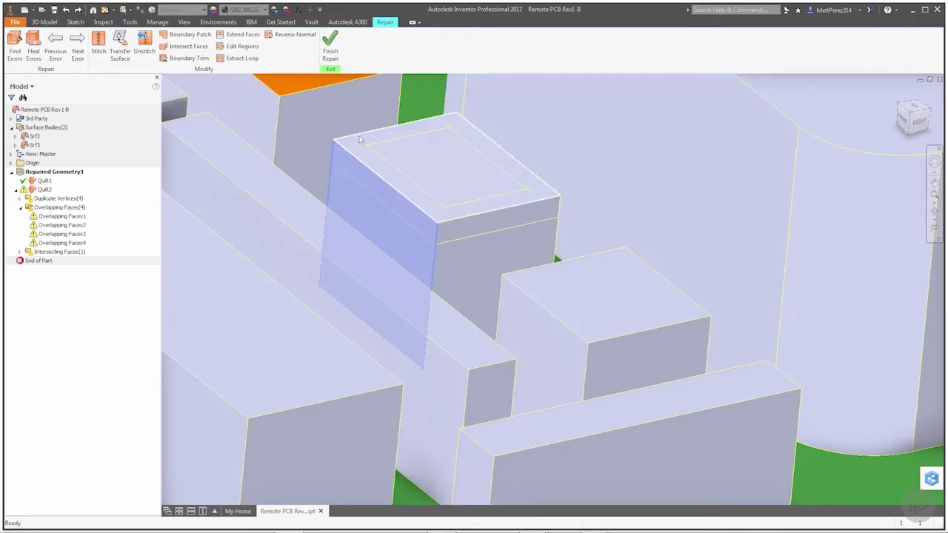
left_click(362, 153)
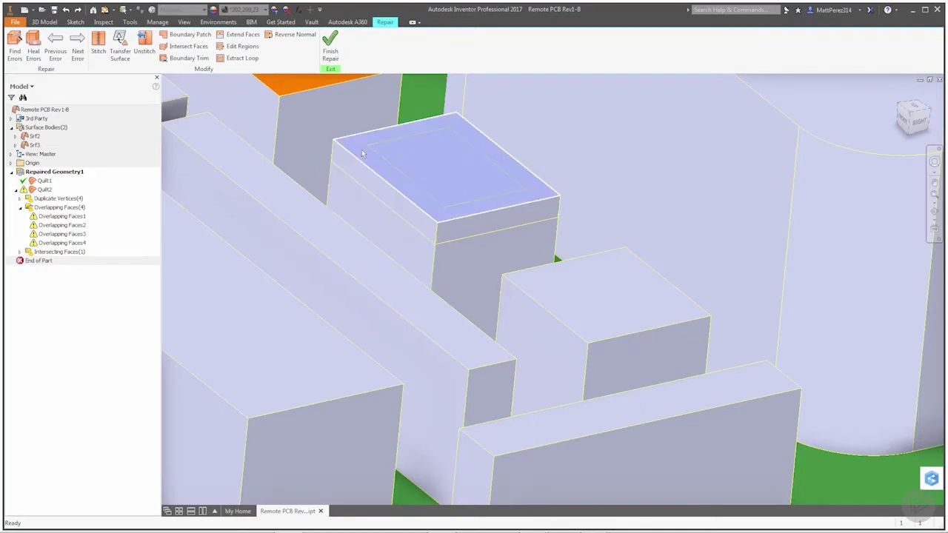
key("Delete")
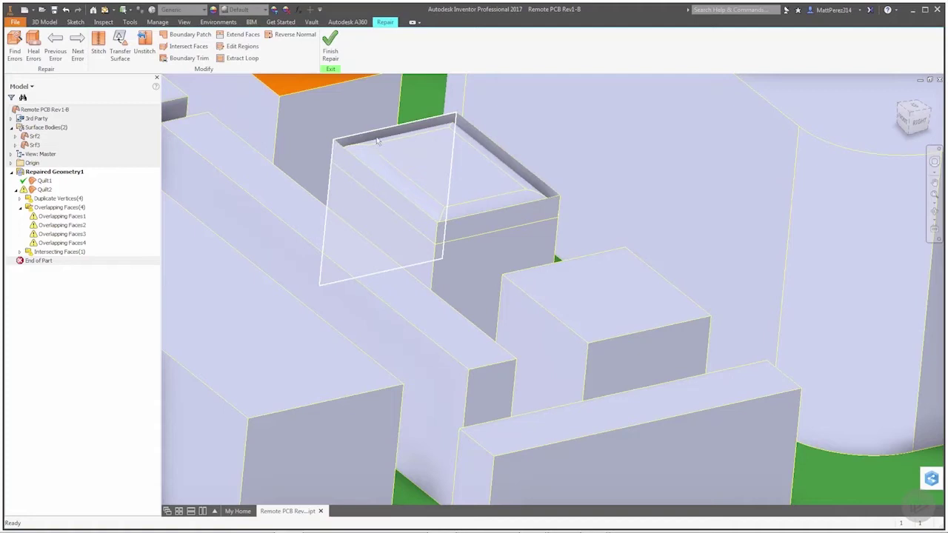
Delete the four overlapping outer side faces of the small component, leaving its rounded inner body.
scroll(449, 131, "up", 5)
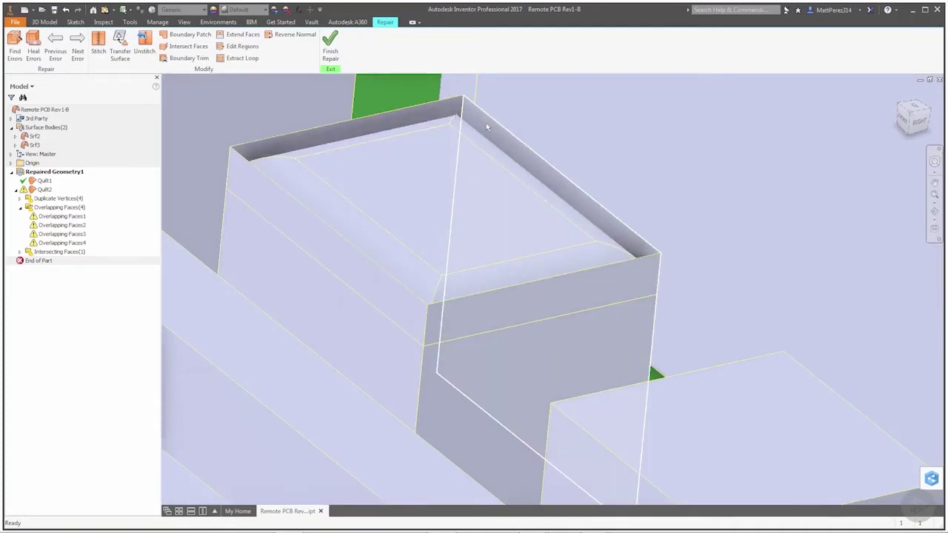
left_click(485, 123)
key("Delete")
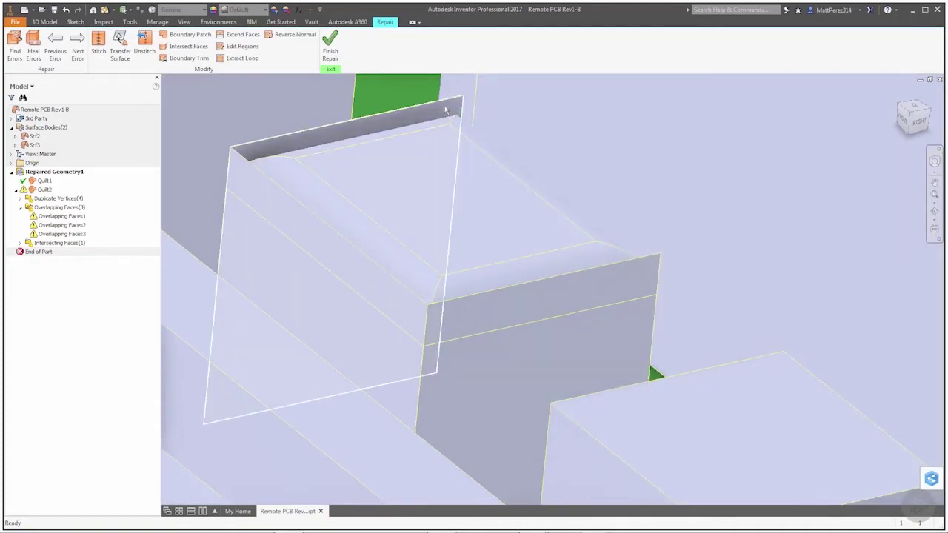
left_click(445, 110)
key("Delete")
left_click(275, 188)
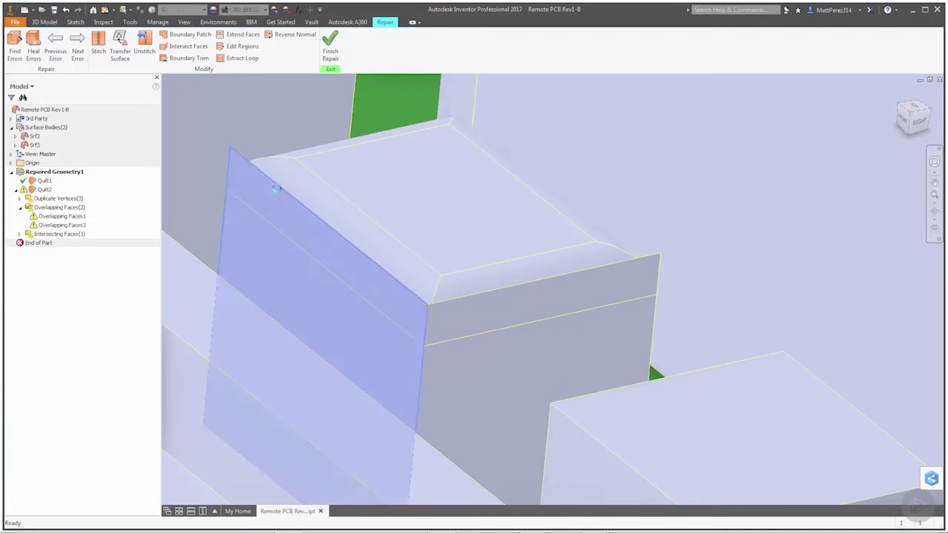
key("Delete")
left_click(593, 290)
key("Delete")
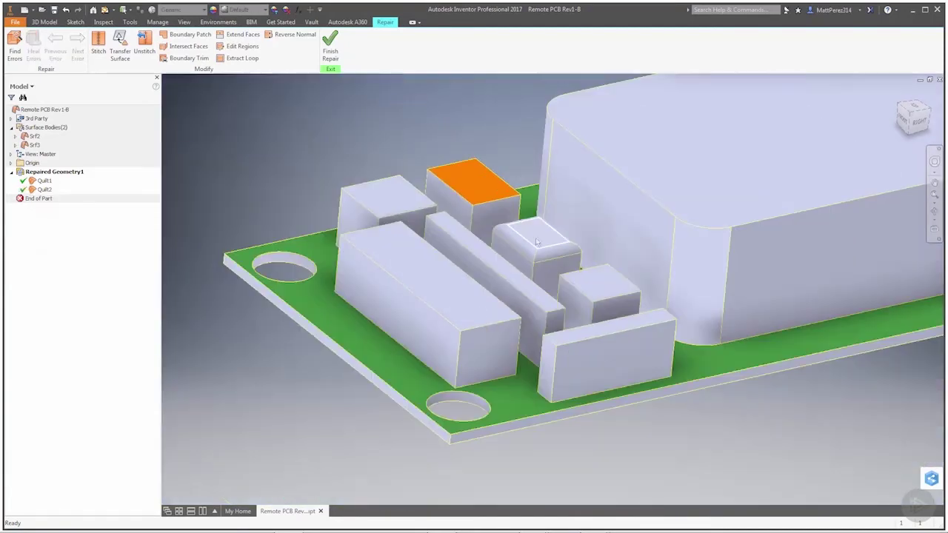
Run Find Errors again on all bodies to check the repaired geometry.
middle_click_drag(537, 242, 538, 258, "shift")
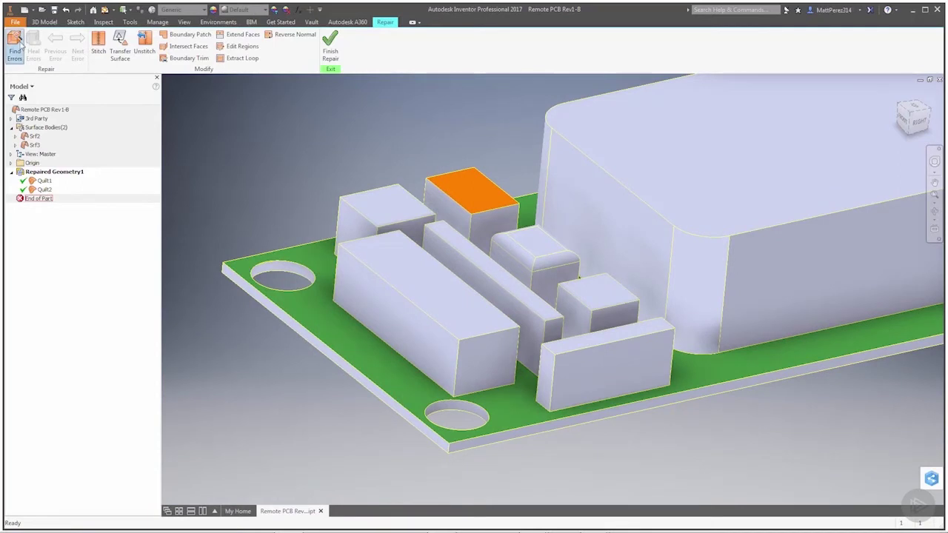
left_click(14, 45)
left_click(216, 134)
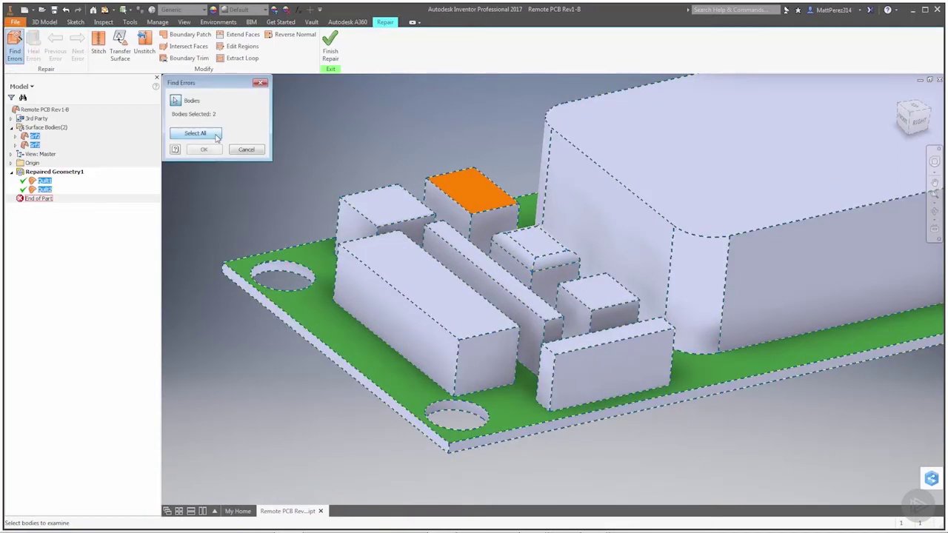
left_click(212, 150)
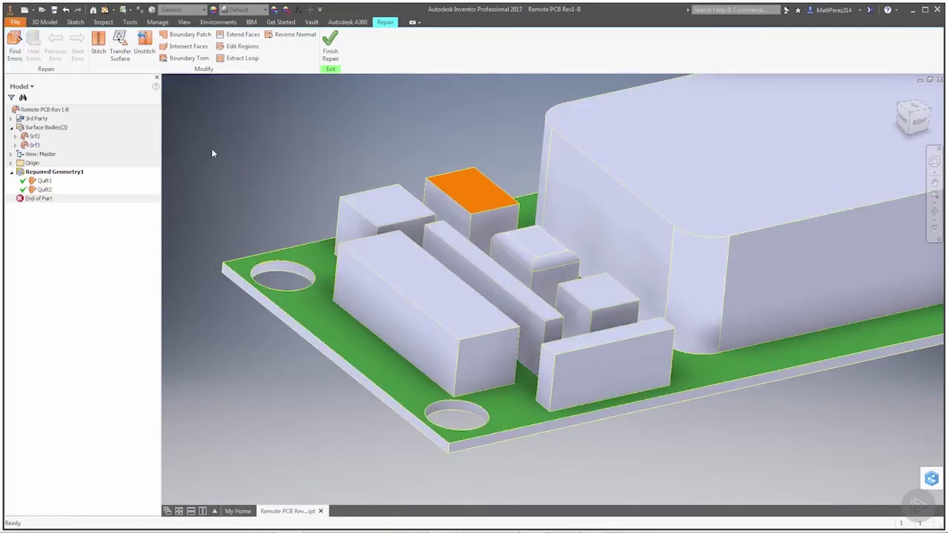
left_click(34, 199)
left_click(298, 272)
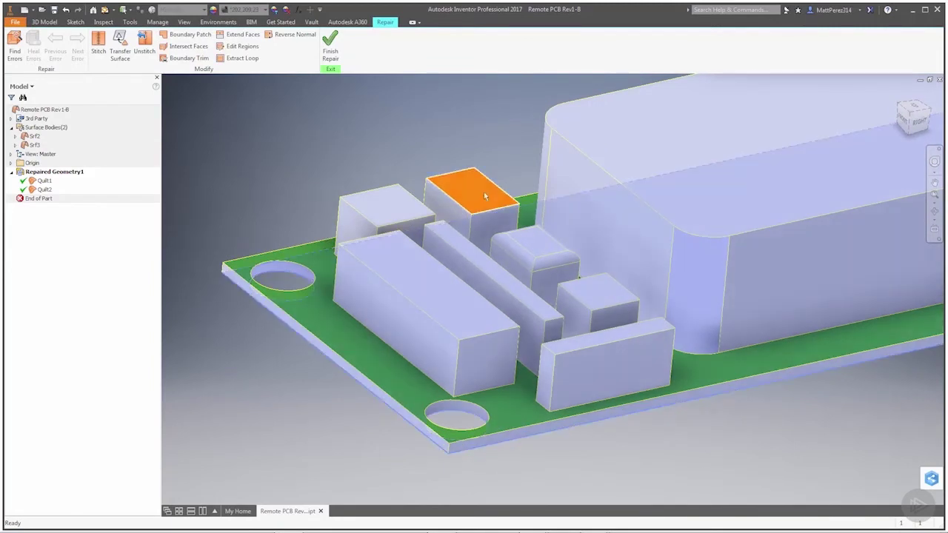
left_click(345, 142)
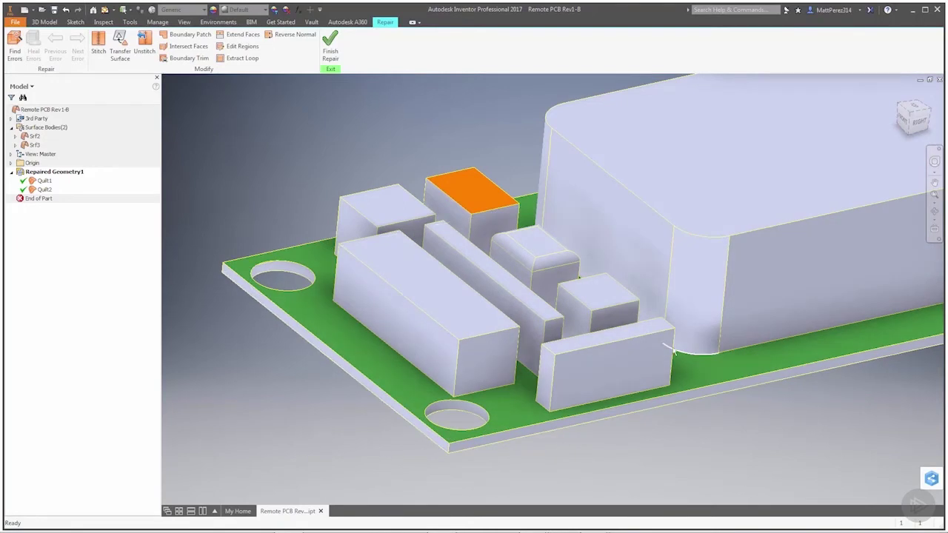
left_click(465, 186)
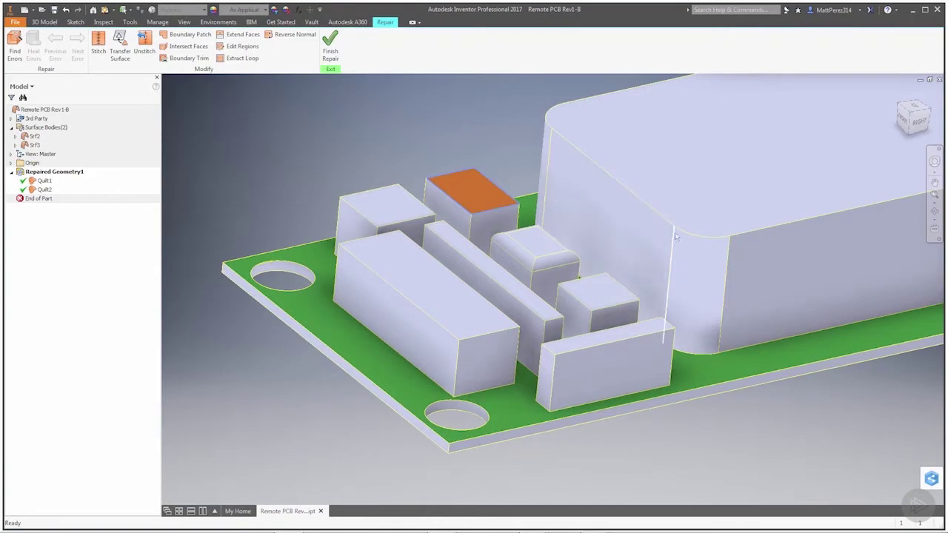
left_click(435, 143)
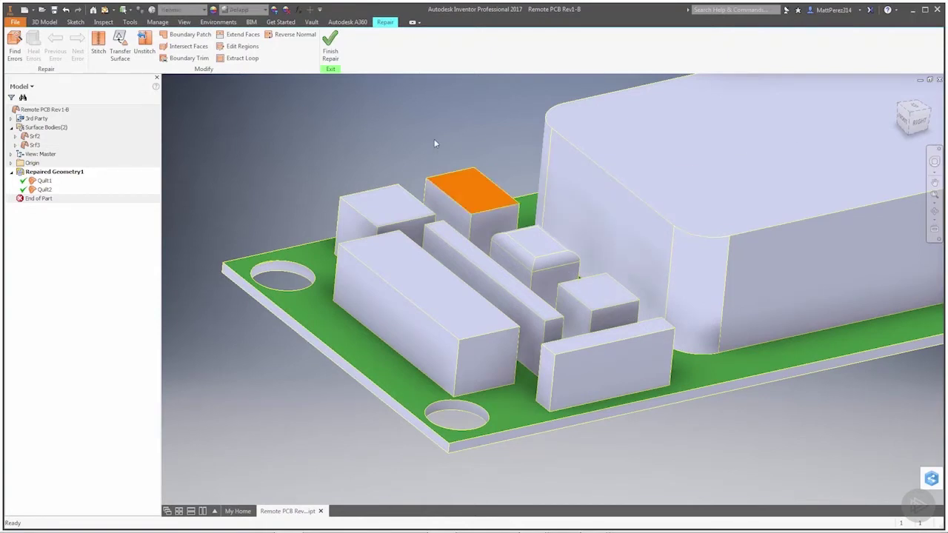
Finish the repair and start a surface Loft using the upper and lower arc edges of the large housing's rounded corner as sections.
left_click(335, 49)
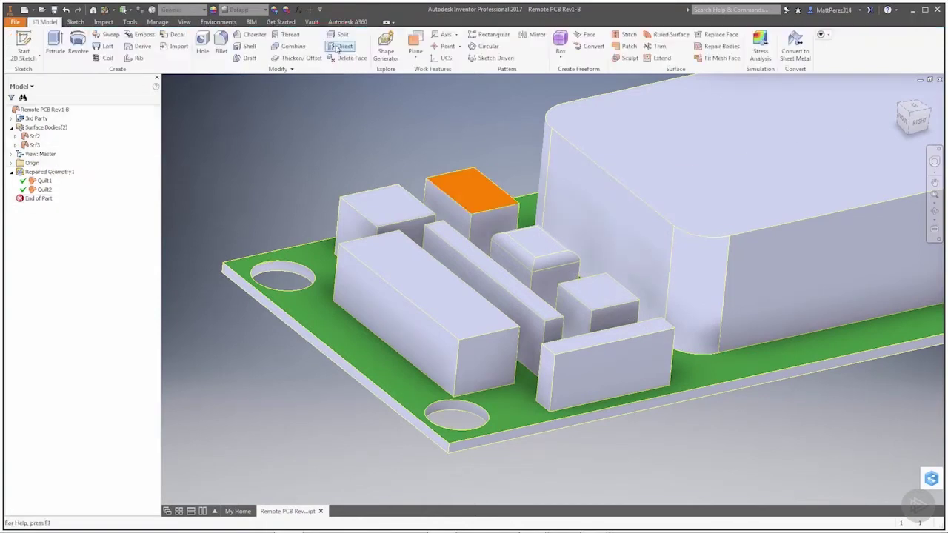
left_click(104, 46)
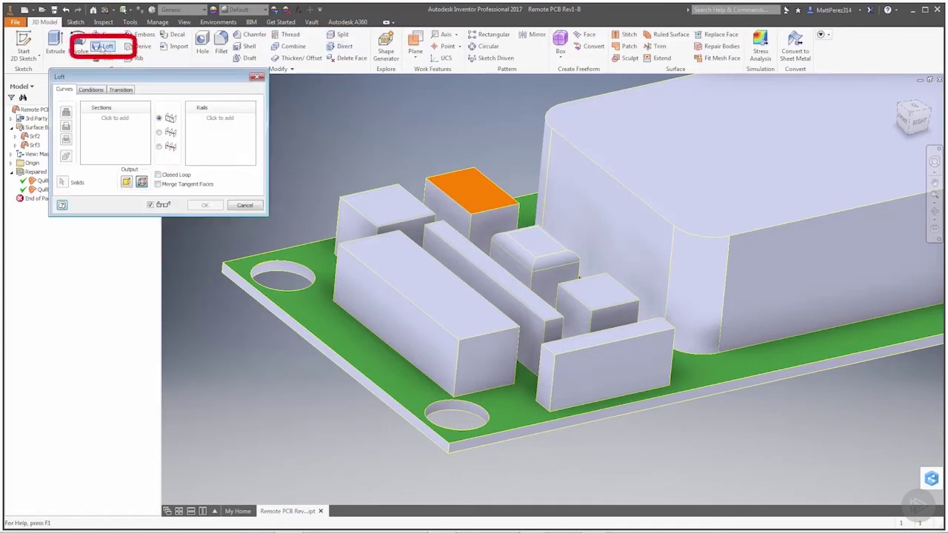
left_click(142, 184)
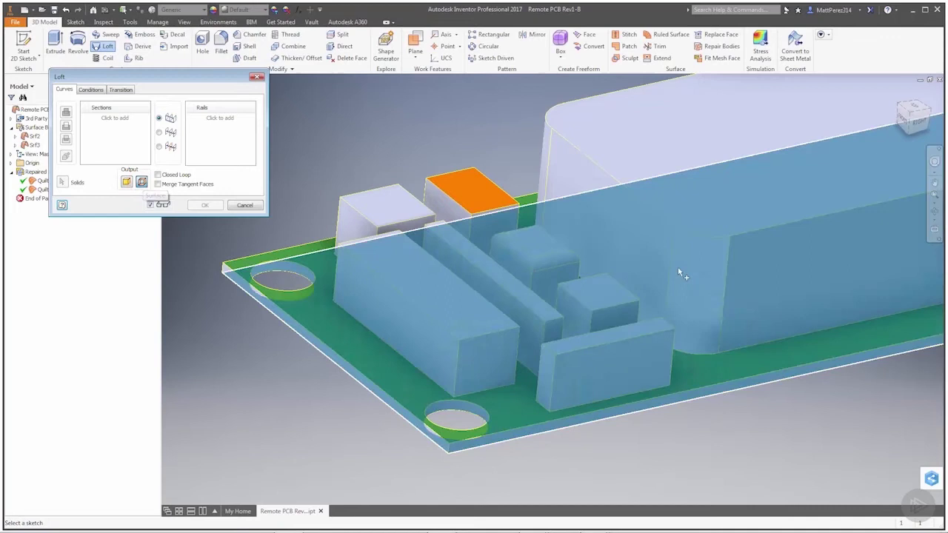
left_click(685, 239)
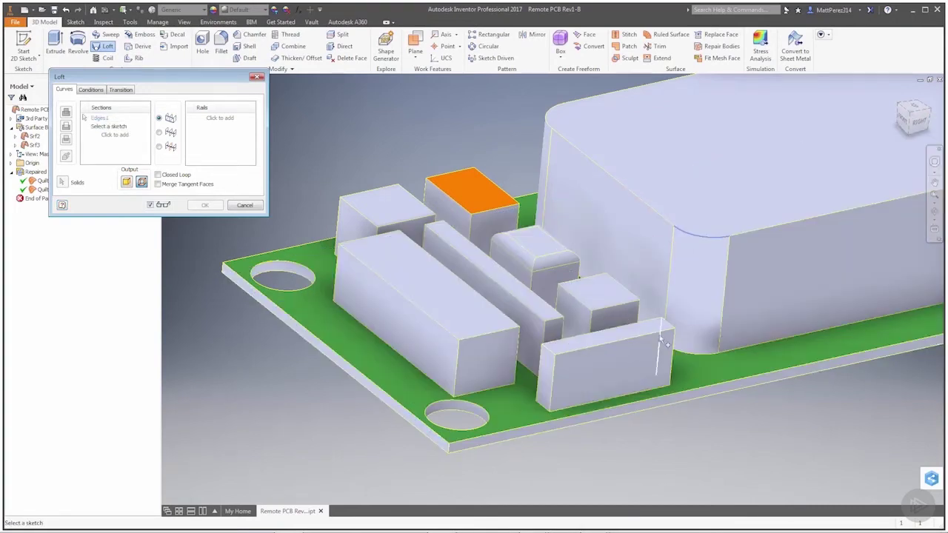
left_click(686, 356)
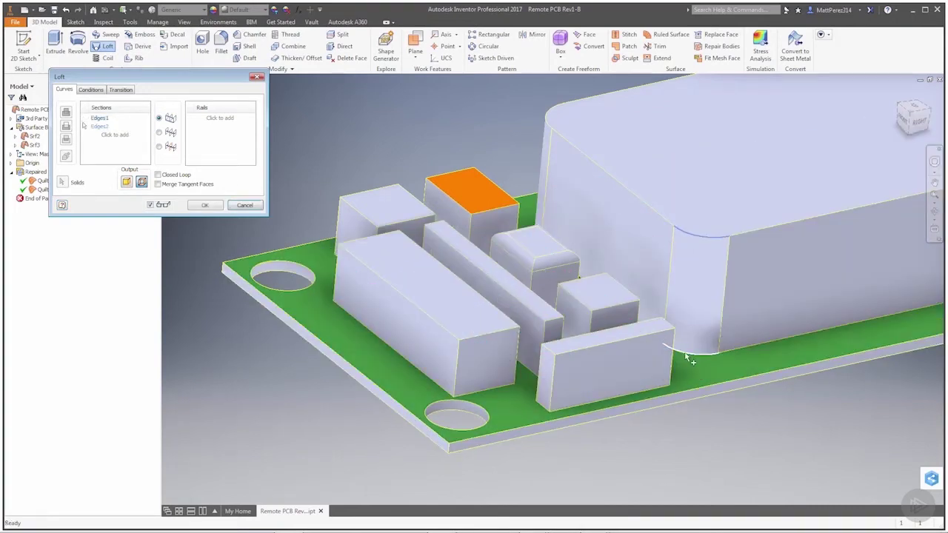
Add the two vertical edges of the housing's rounded corner as rails for the loft.
left_click(211, 122)
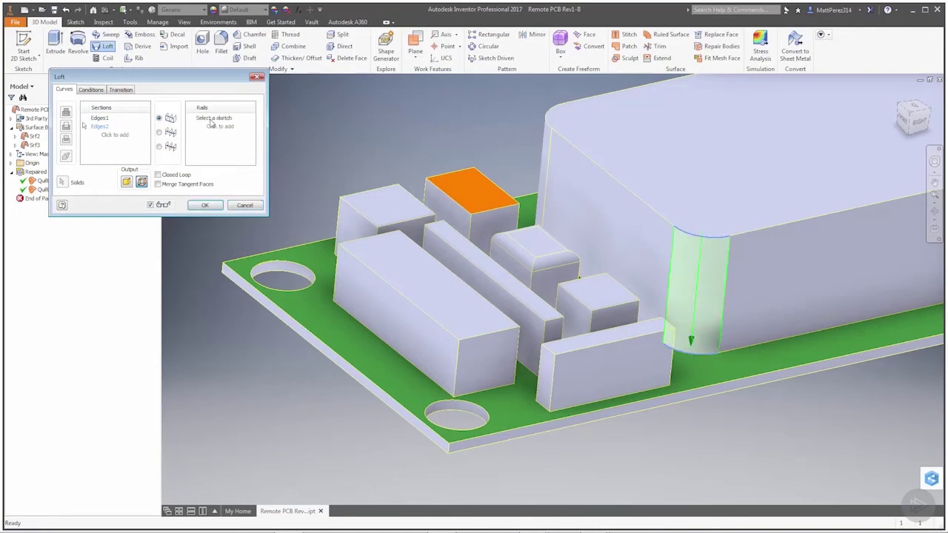
left_click(731, 244)
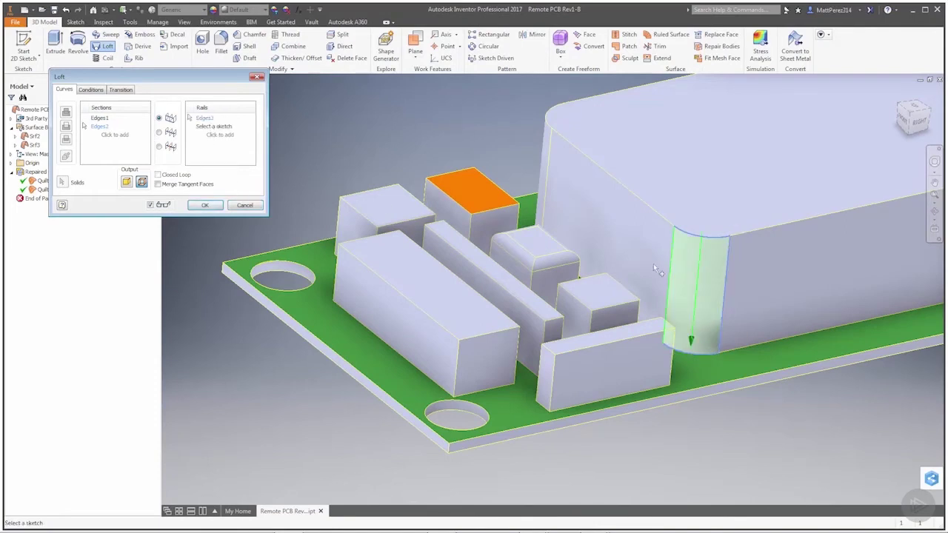
left_click(672, 245)
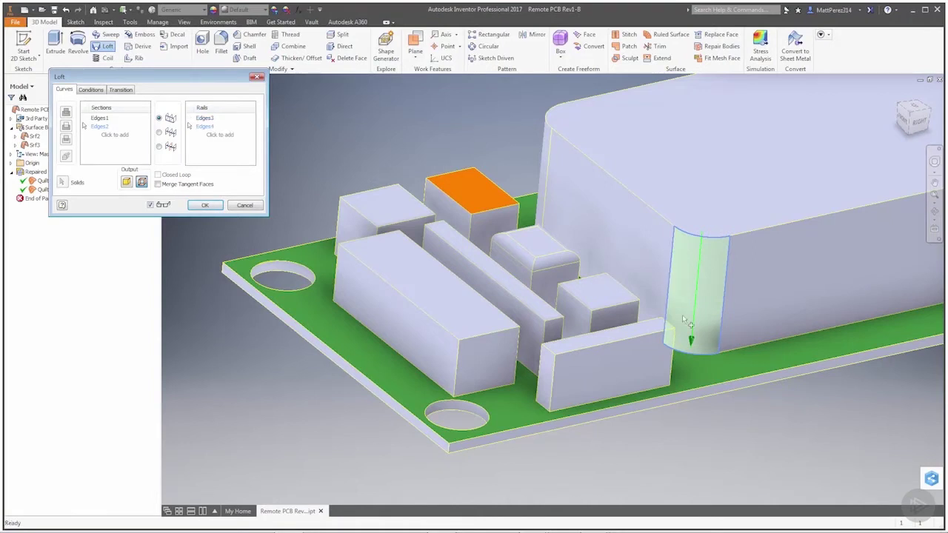
middle_click_drag(688, 291, 662, 301, "shift")
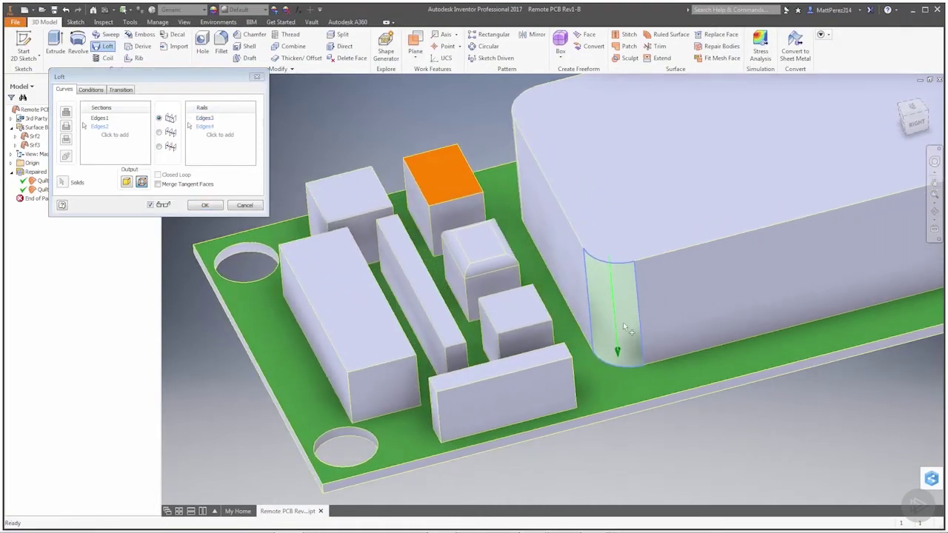
scroll(624, 331, "up", 3)
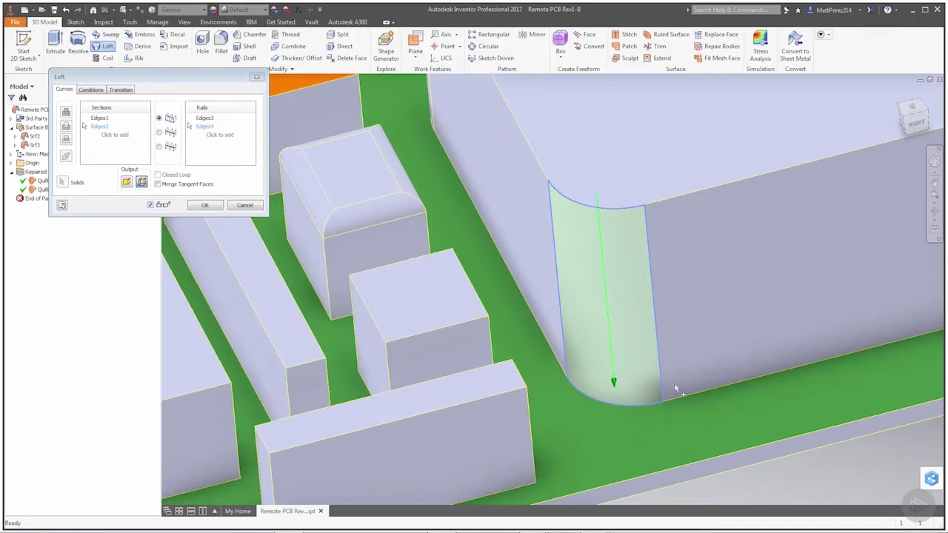
Apply the Tangent Condition to both rails, Edges3 and Edges4, and create the lofted surface.
left_click(92, 90)
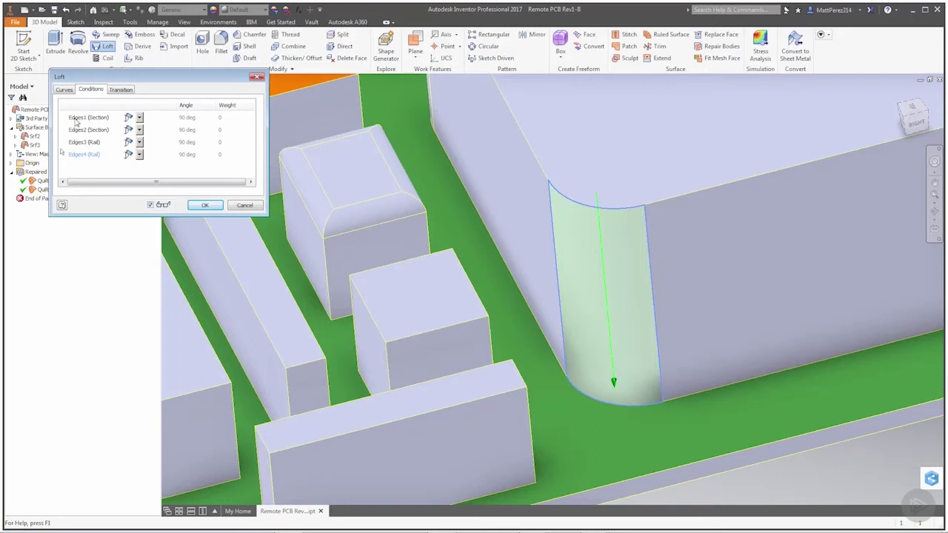
left_click(143, 142)
left_click(137, 168)
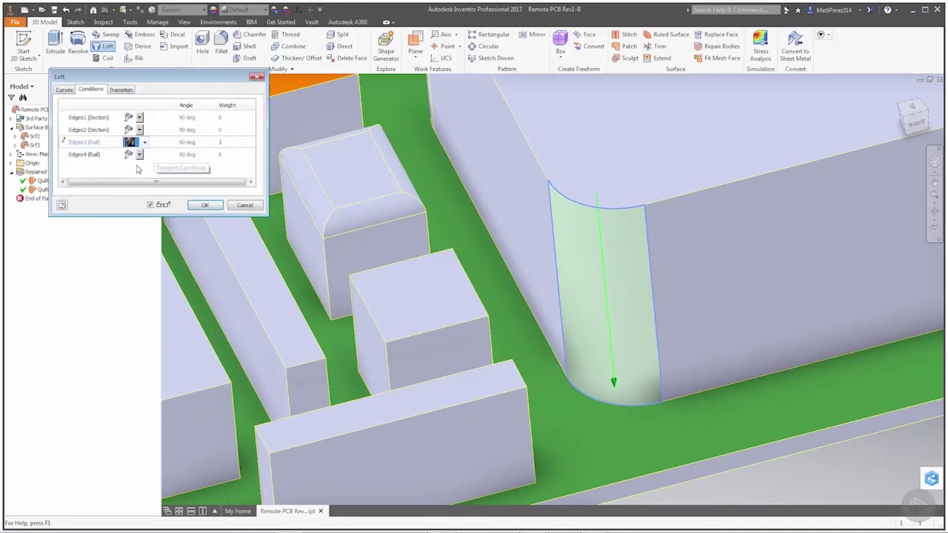
left_click(144, 154)
left_click(136, 177)
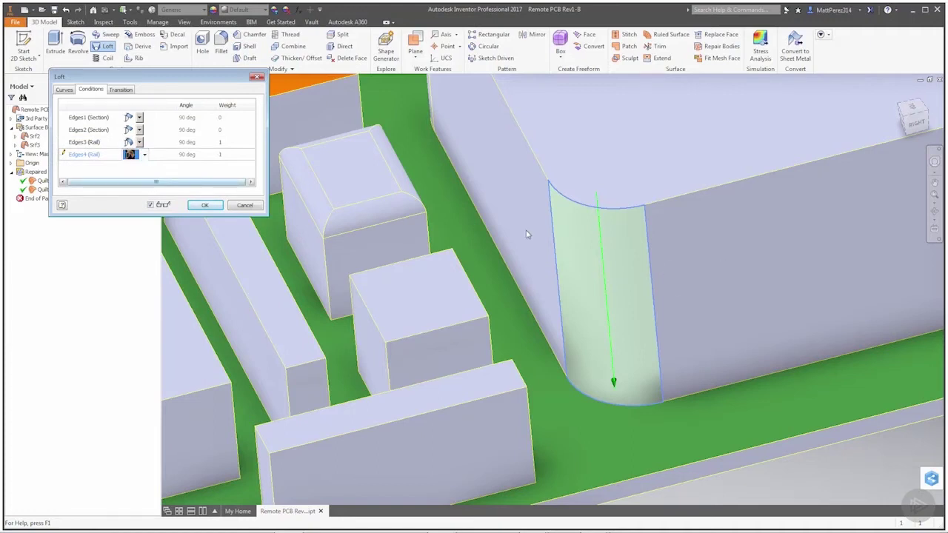
left_click(205, 205)
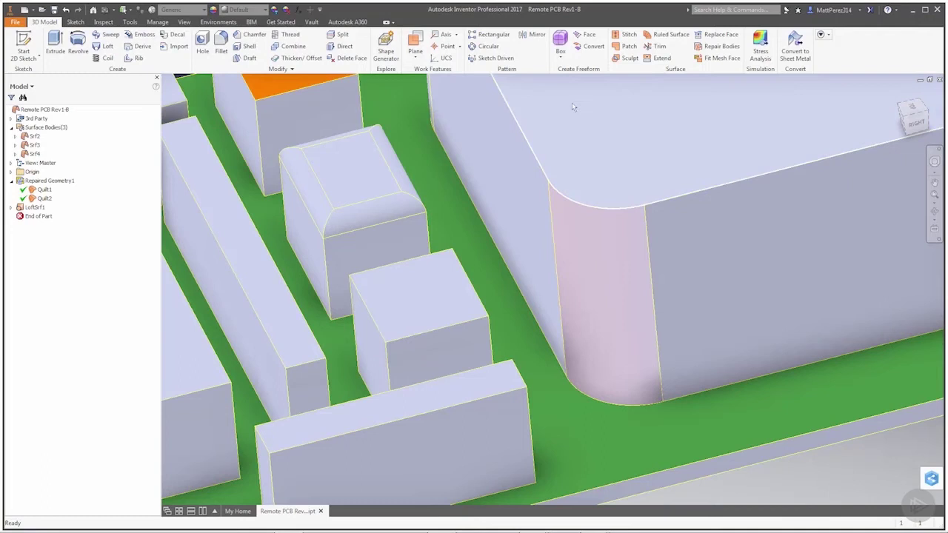
left_click(12, 208)
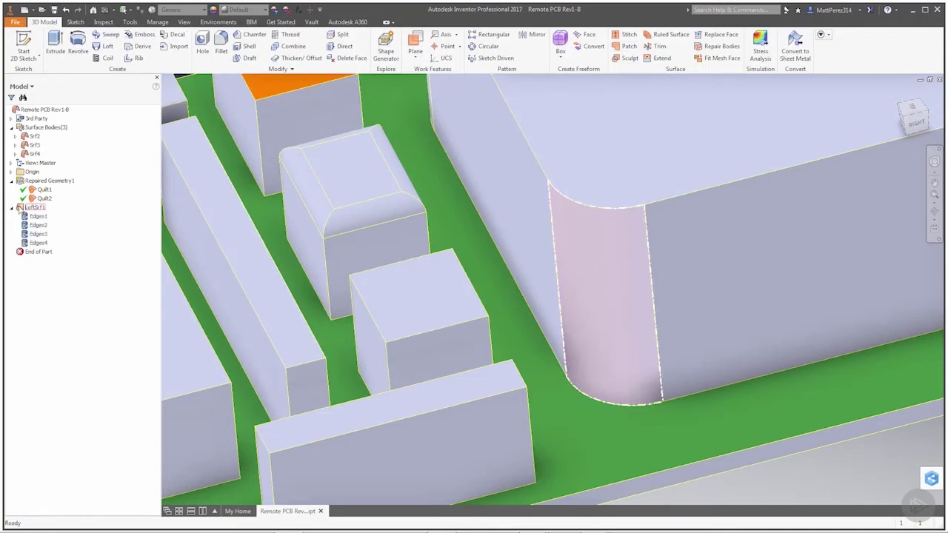
Turn off translucency for the lofted surface on the housing's rounded corner.
left_click(19, 208)
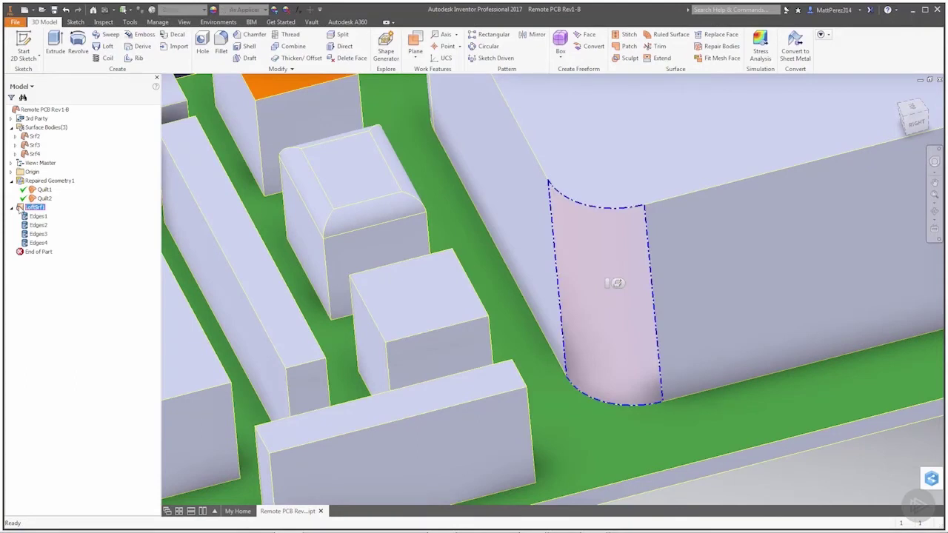
right_click(18, 208)
left_click(70, 310)
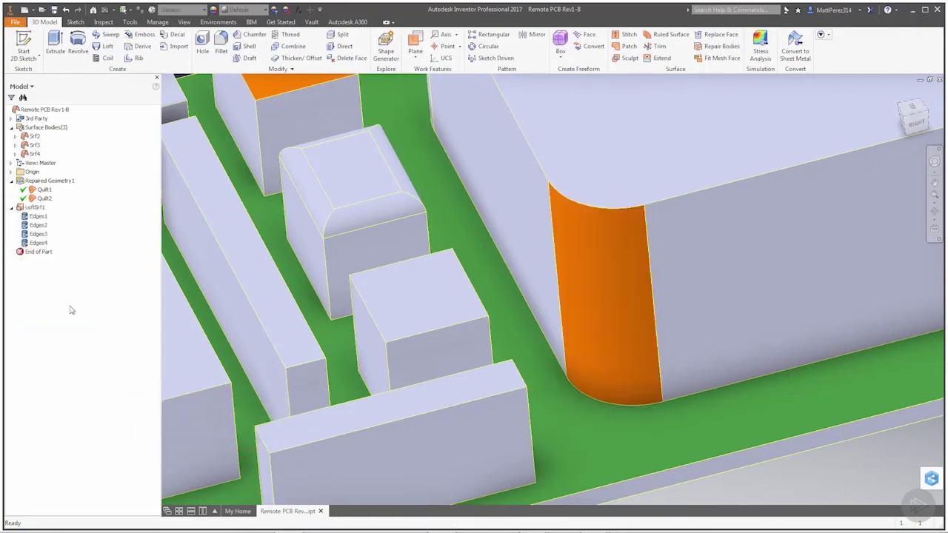
Loft a surface between the upper and lower circular edges of the rear mounting hole at the small-component end, and turn off its translucency.
scroll(613, 341, "down", 5)
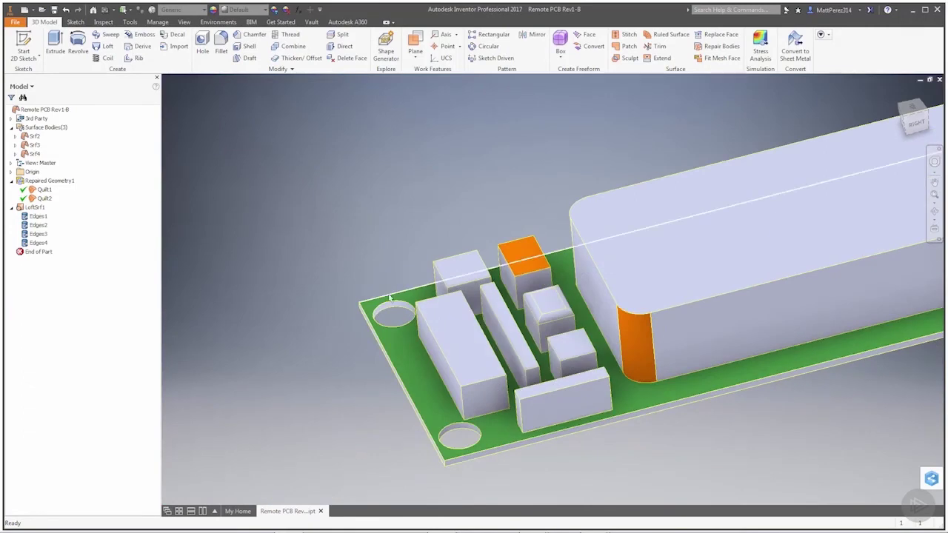
scroll(389, 298, "up", 5)
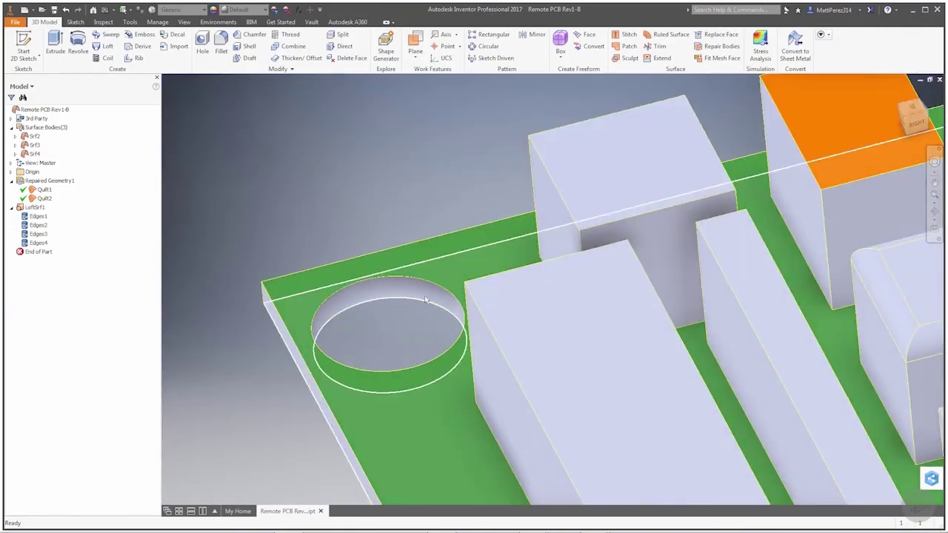
left_click(104, 46)
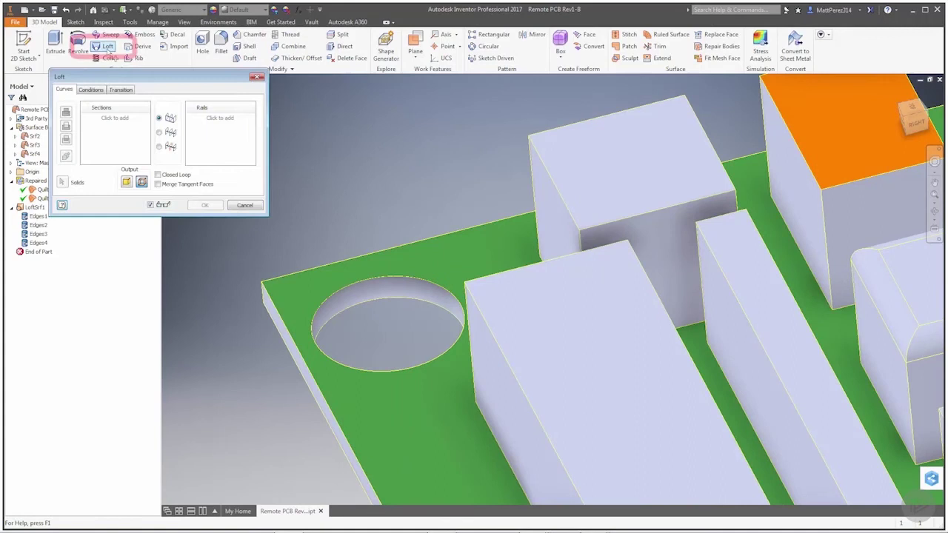
left_click(141, 182)
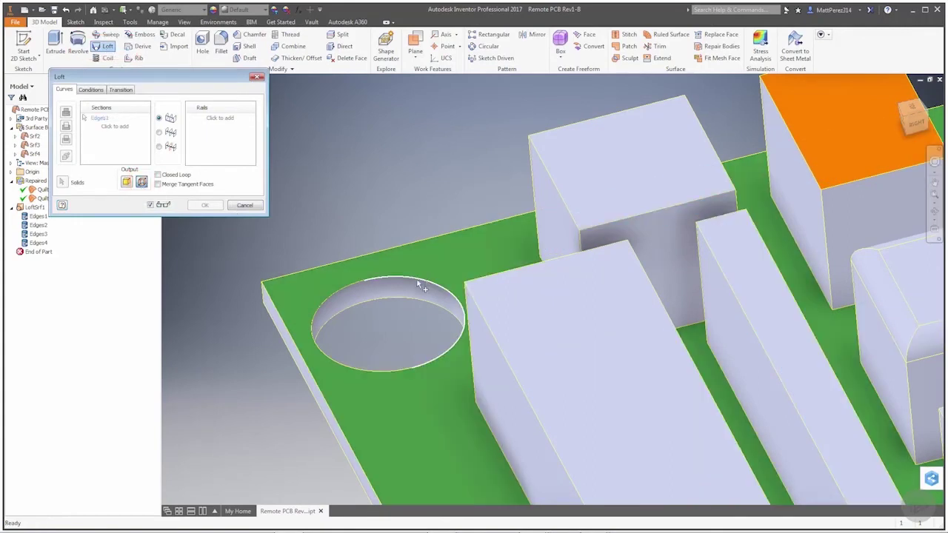
left_click(351, 284)
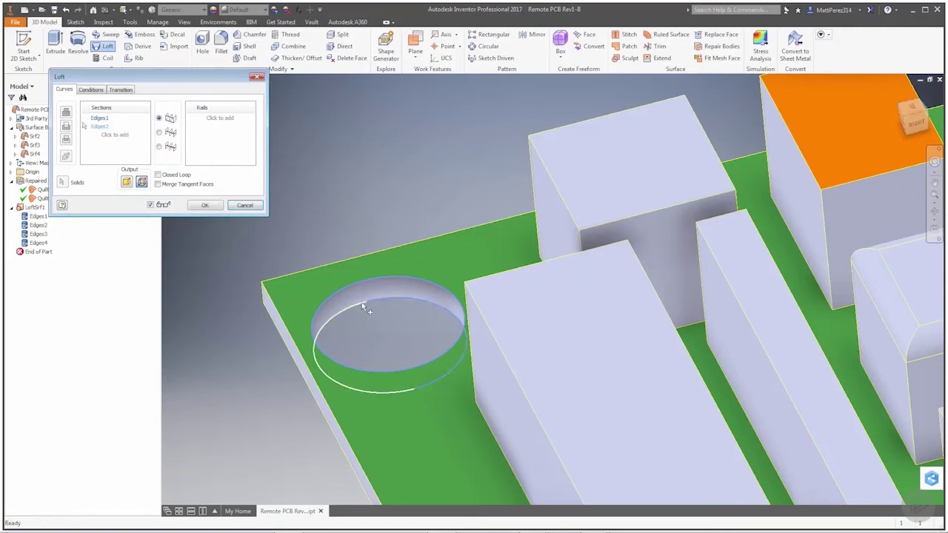
left_click(362, 302)
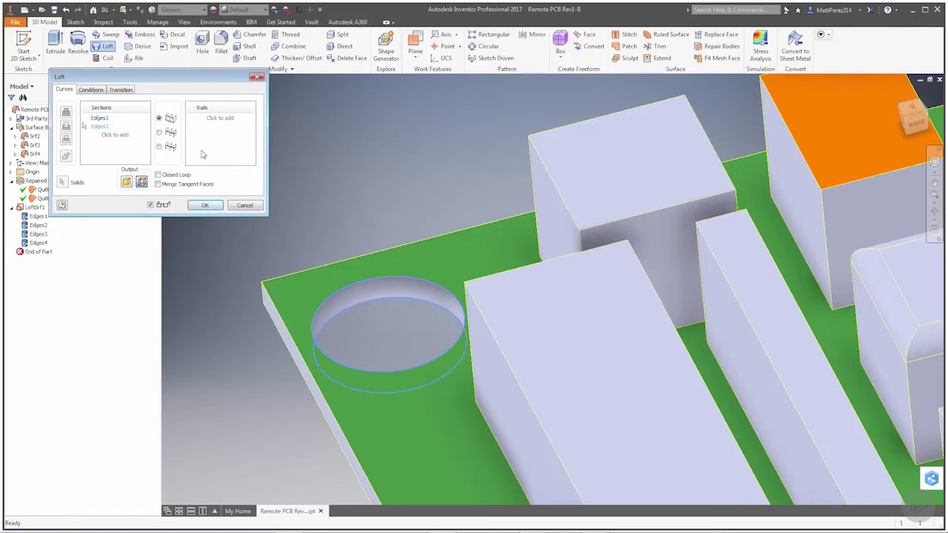
left_click(92, 90)
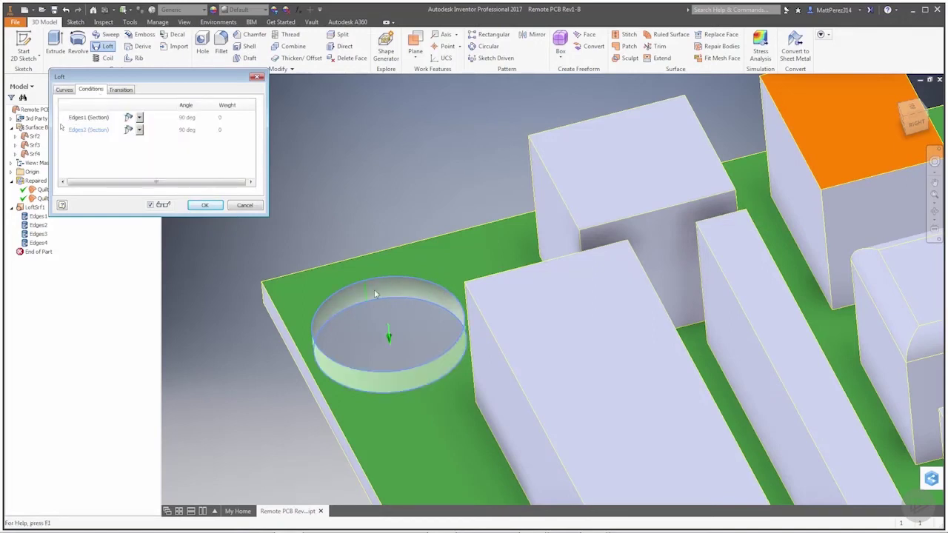
left_click(205, 205)
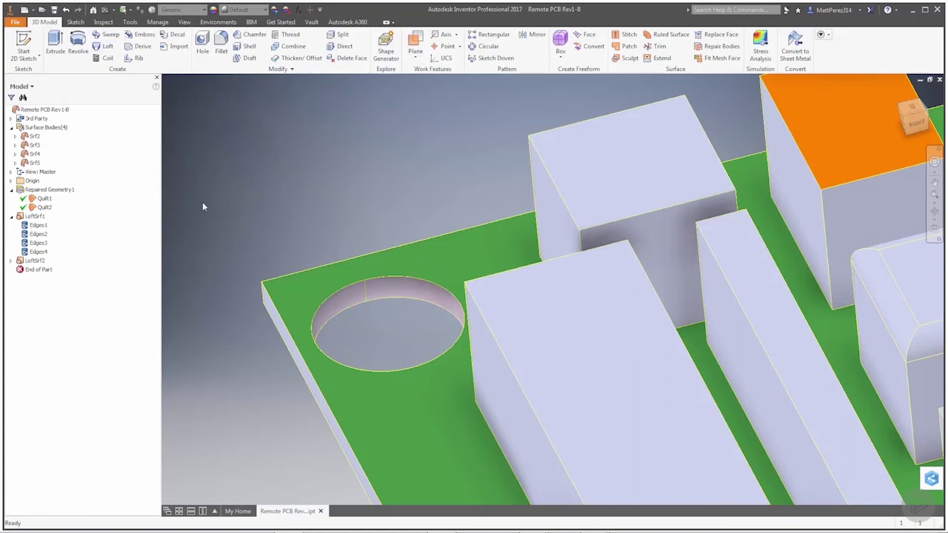
right_click(33, 261)
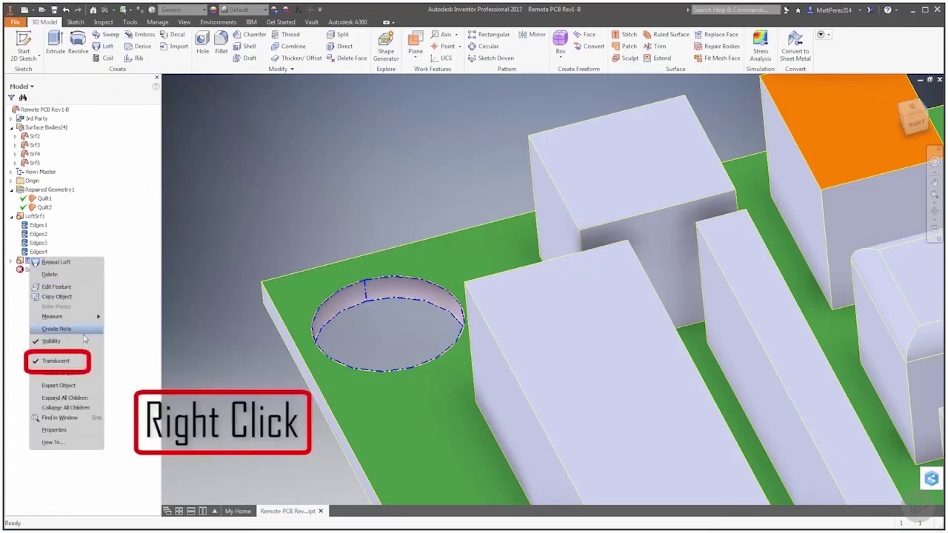
left_click(80, 361)
Stitch the main PCB surface body together with the mounting hole's loft and the housing corner's loft.
scroll(407, 298, "down", 5)
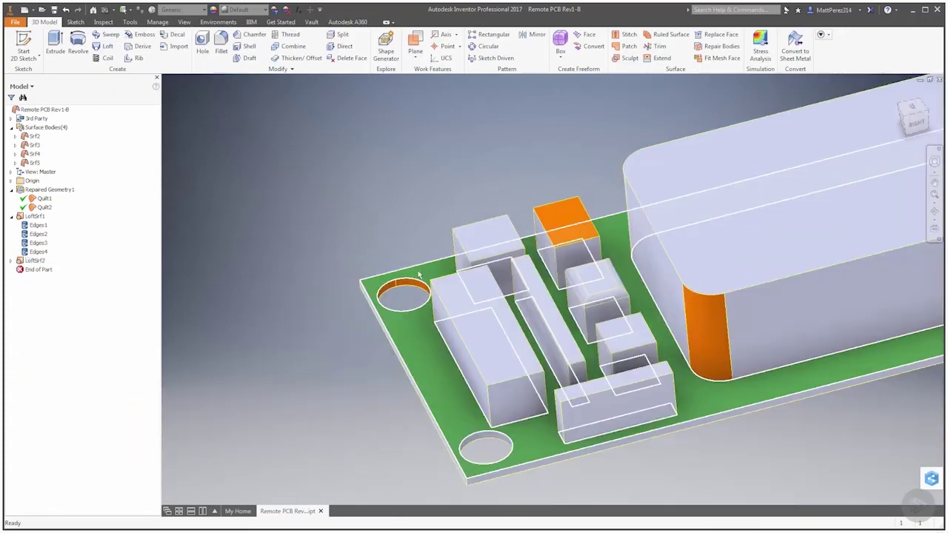
mouse_move(423, 272)
middle_mouse_down("shift")
mouse_move(421, 333)
mouse_move(428, 258)
middle_mouse_up("shift")
scroll(537, 294, "down", 5)
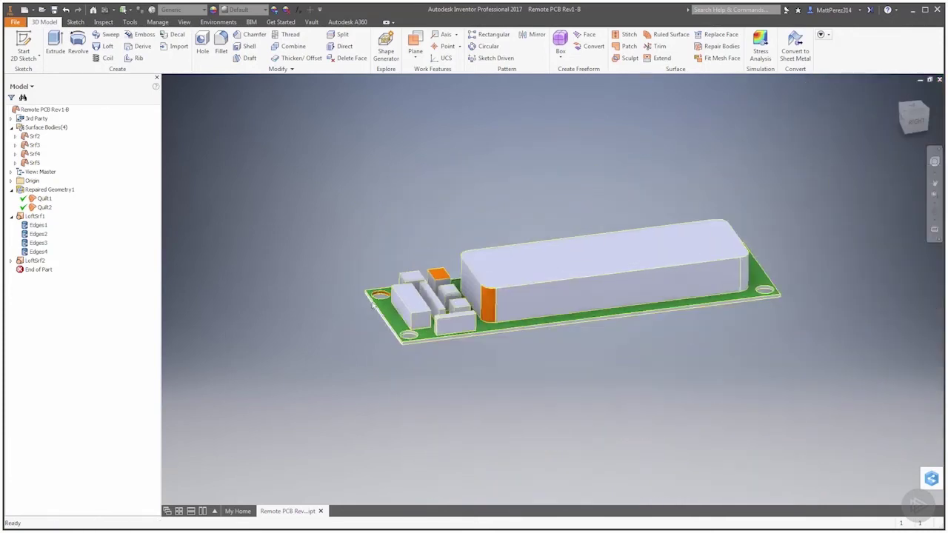
scroll(537, 295, "up", 3)
left_click(624, 34)
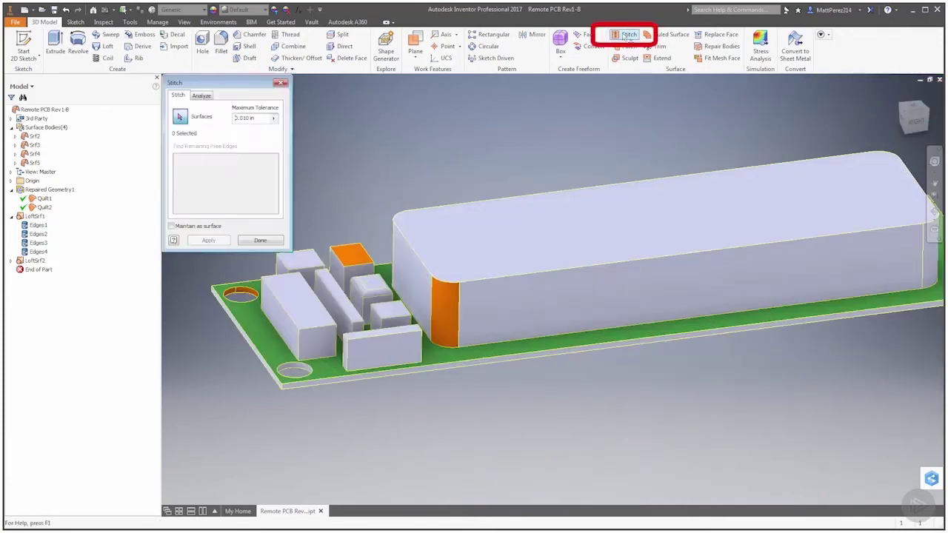
left_click(353, 282)
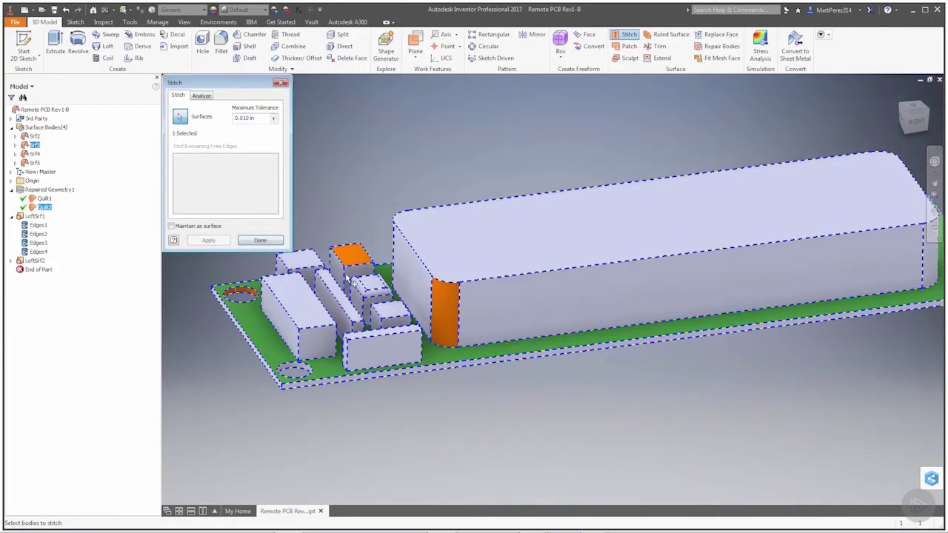
left_click(243, 295)
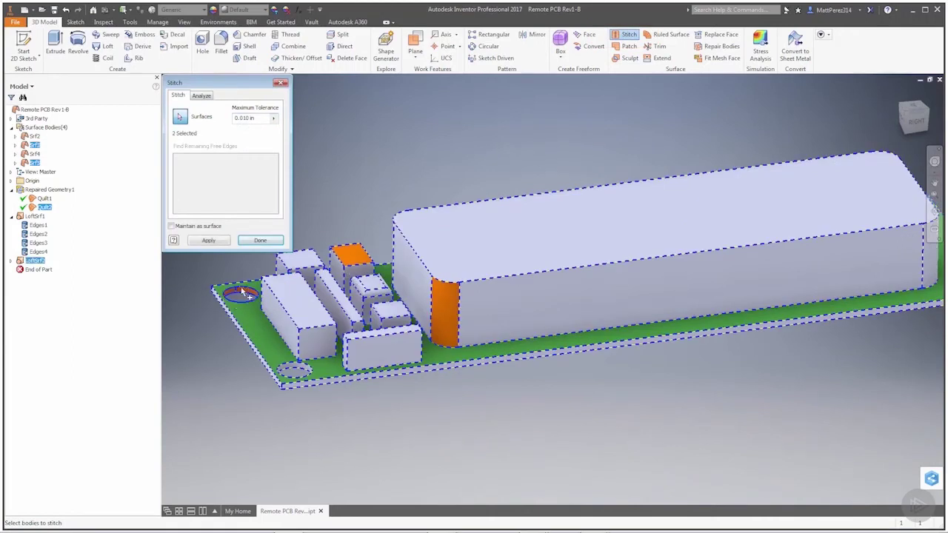
left_click(465, 310)
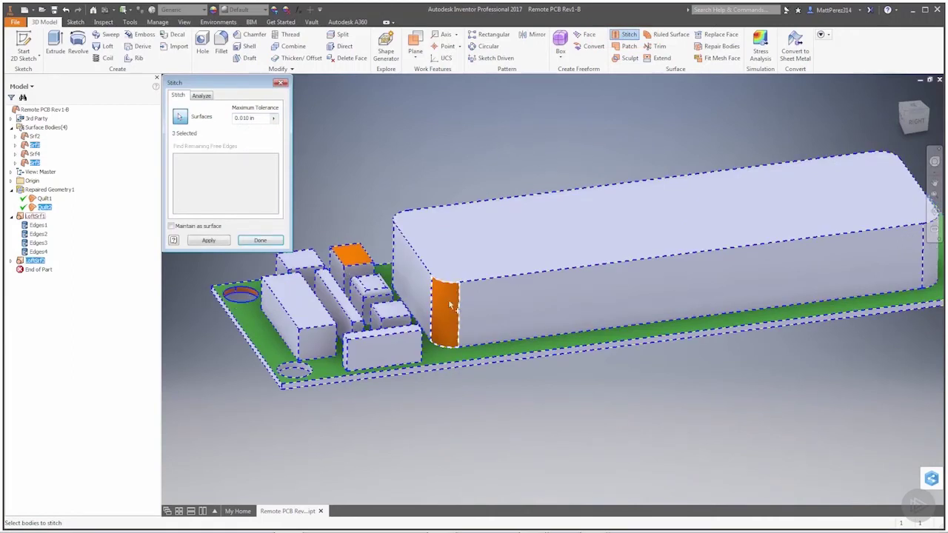
left_click(209, 241)
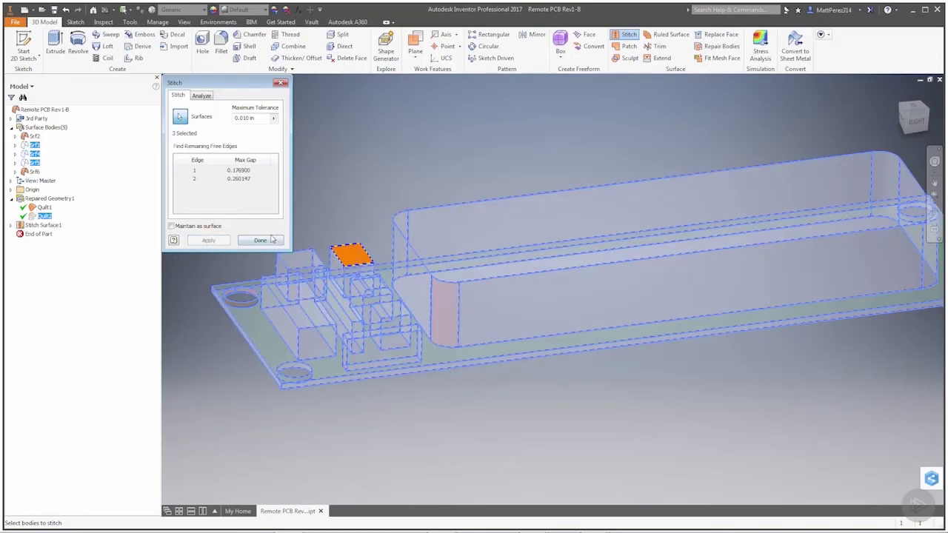
left_click(266, 240)
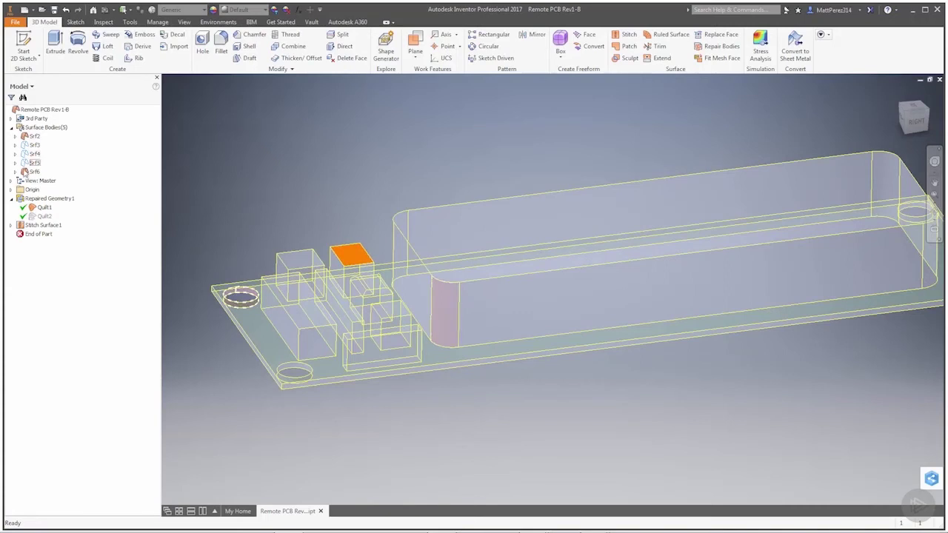
Edit the stitch feature to include the remaining orange top face of the small rear block, and apply it.
left_click(29, 171)
left_click(33, 137)
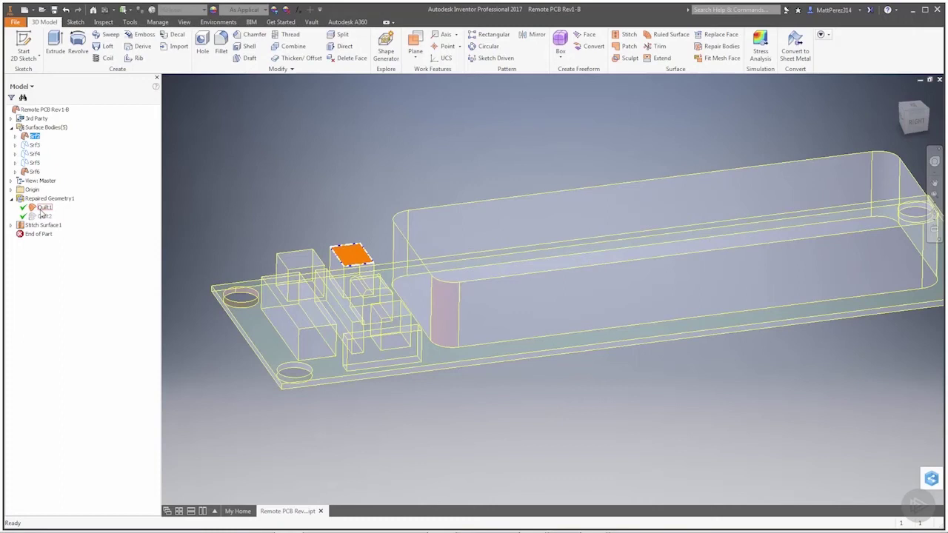
right_click(37, 225)
left_click(62, 253)
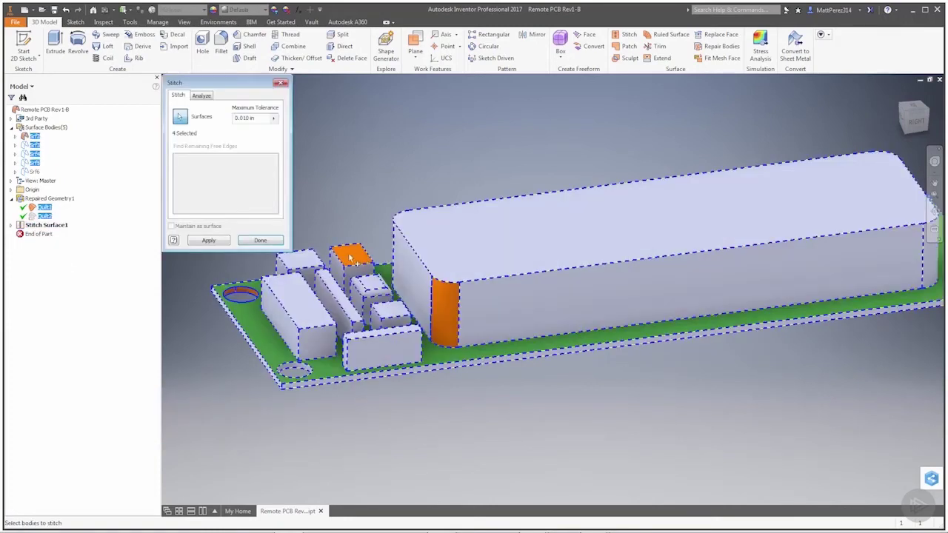
left_click(208, 240)
left_click(275, 241)
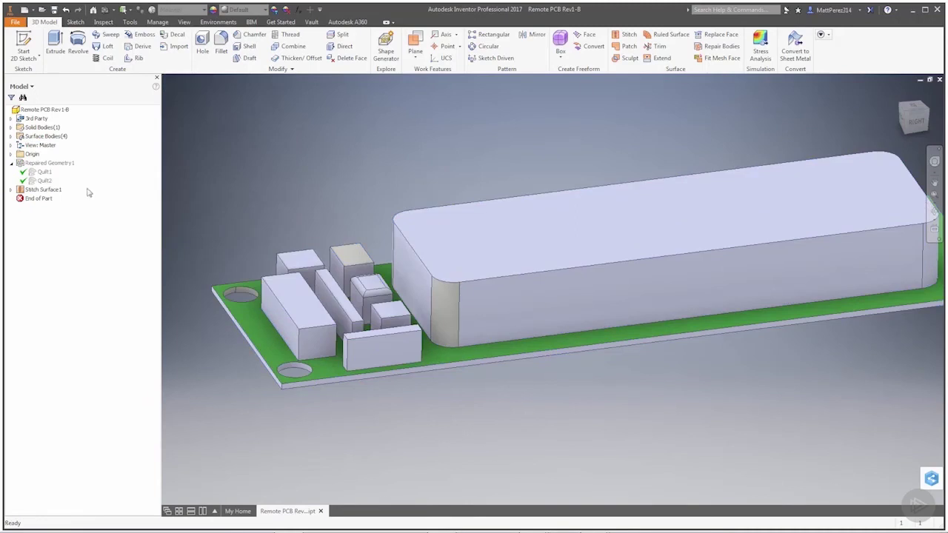
Examine the stitched PCB's solid and surface bodies and inspect the faces of the board and its components.
left_click(11, 127)
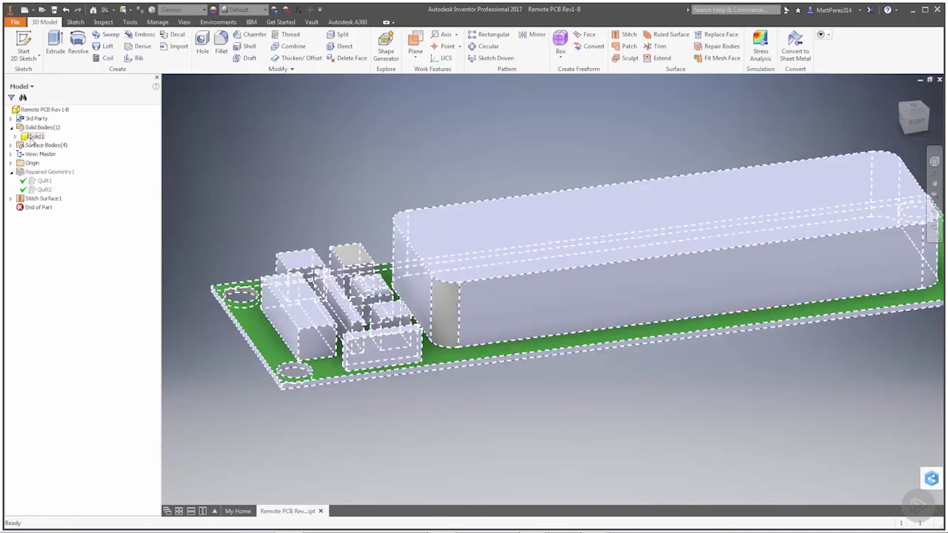
left_click(34, 137)
left_click(11, 145)
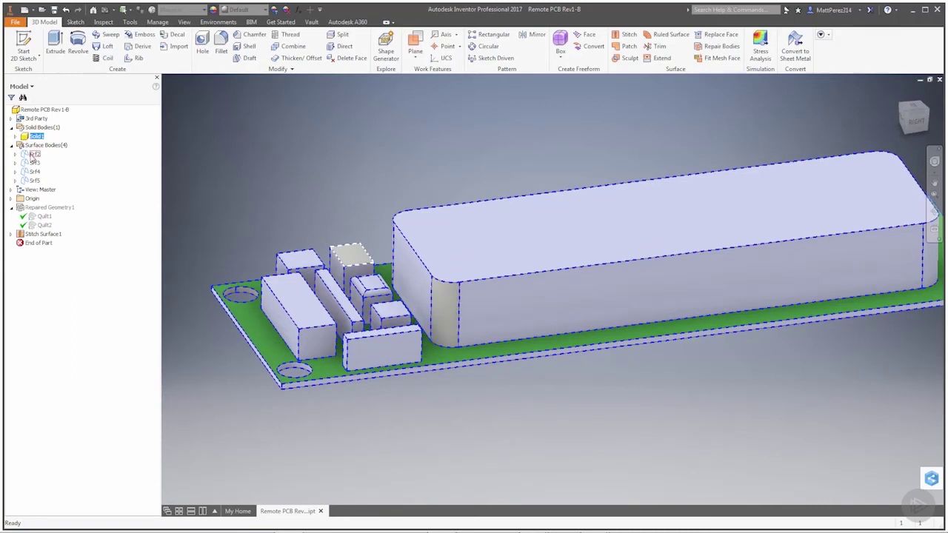
left_click(11, 145)
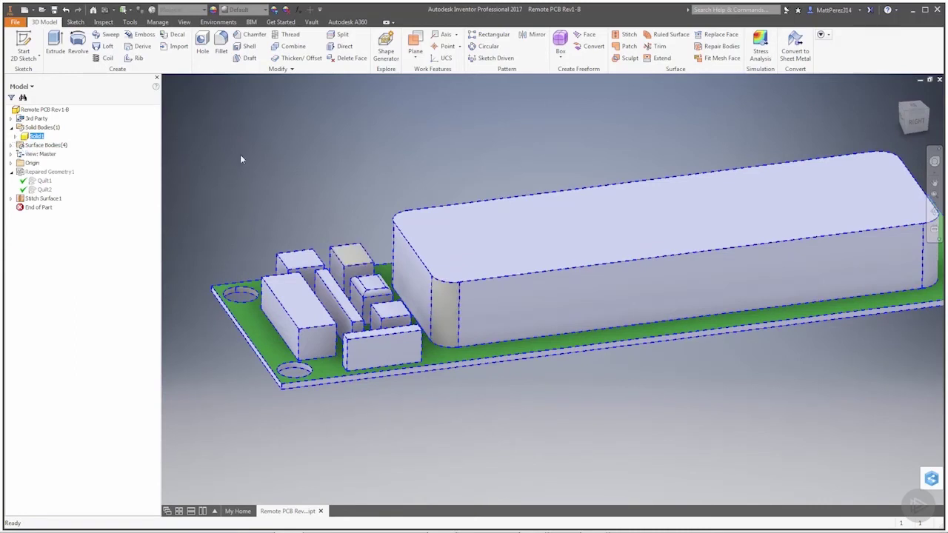
left_click(282, 169)
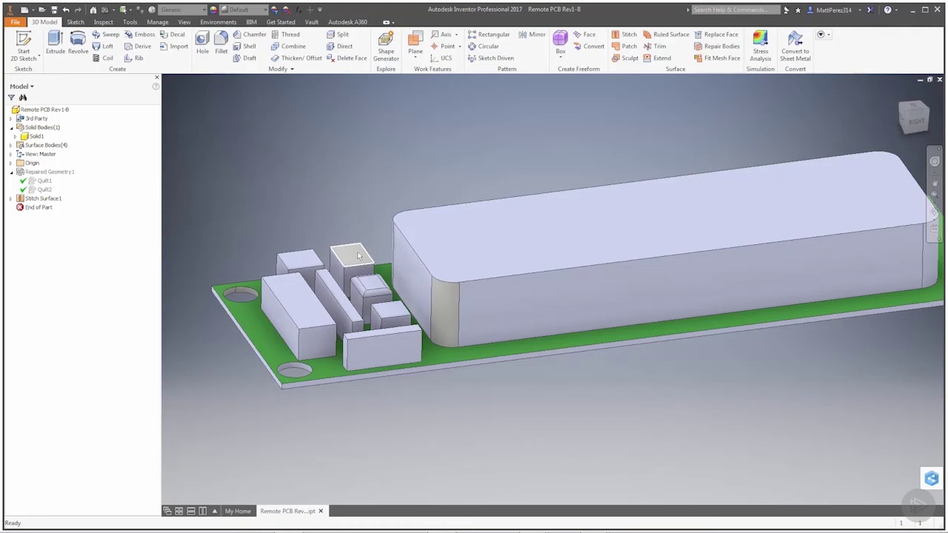
scroll(385, 220, "down", 4)
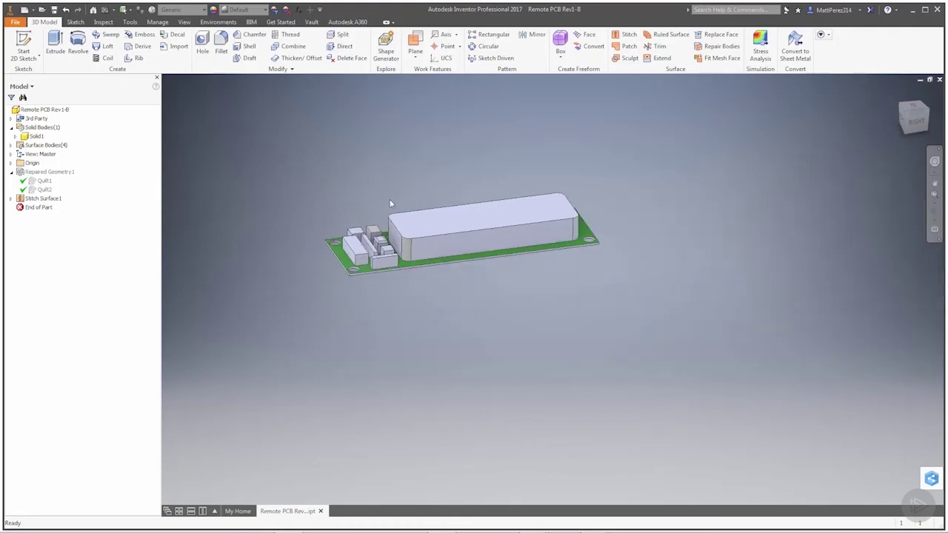
middle_click_drag(391, 203, 421, 232, "shift")
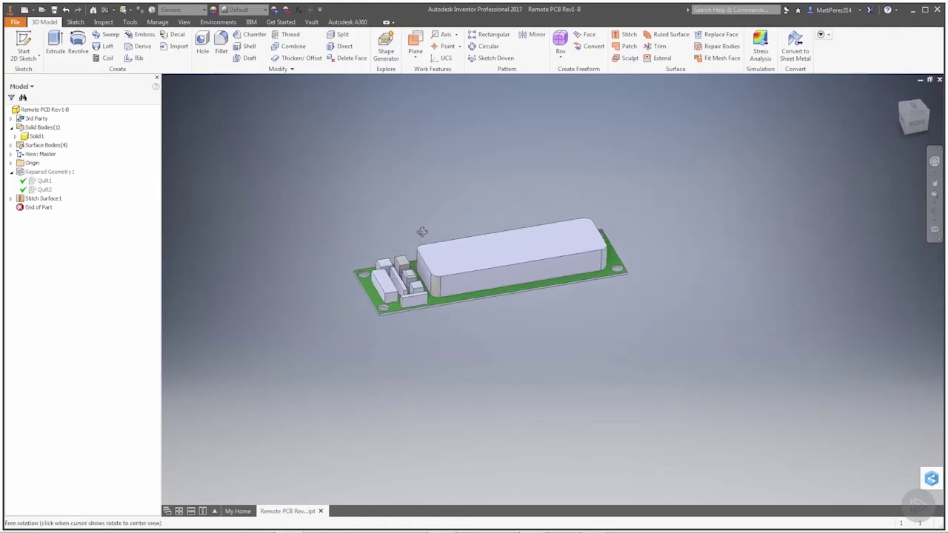
left_click(934, 194)
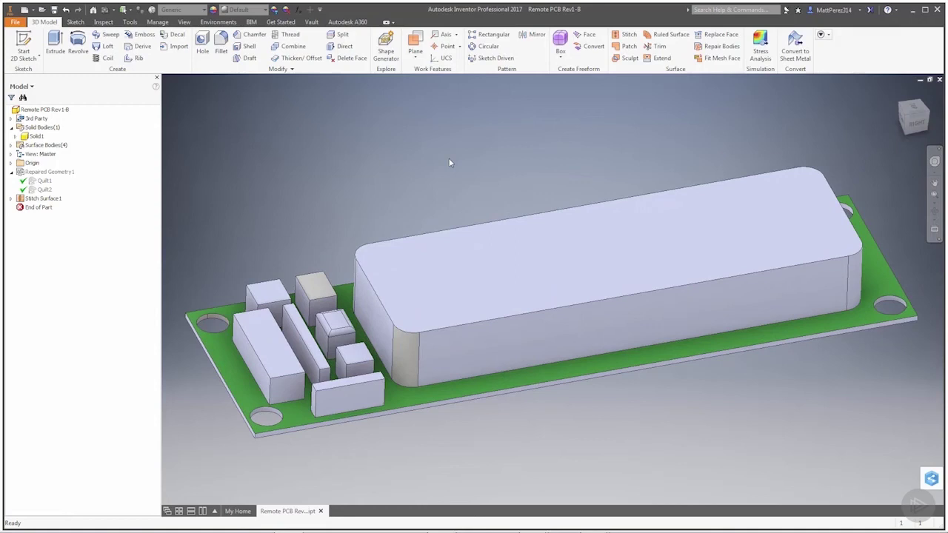
left_click(378, 245)
left_click(416, 259)
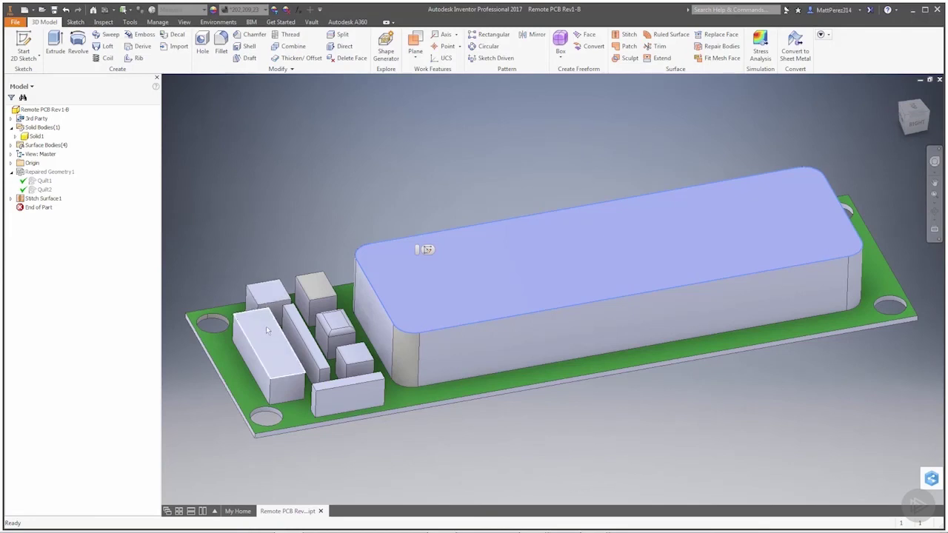
mouse_move(281, 345)
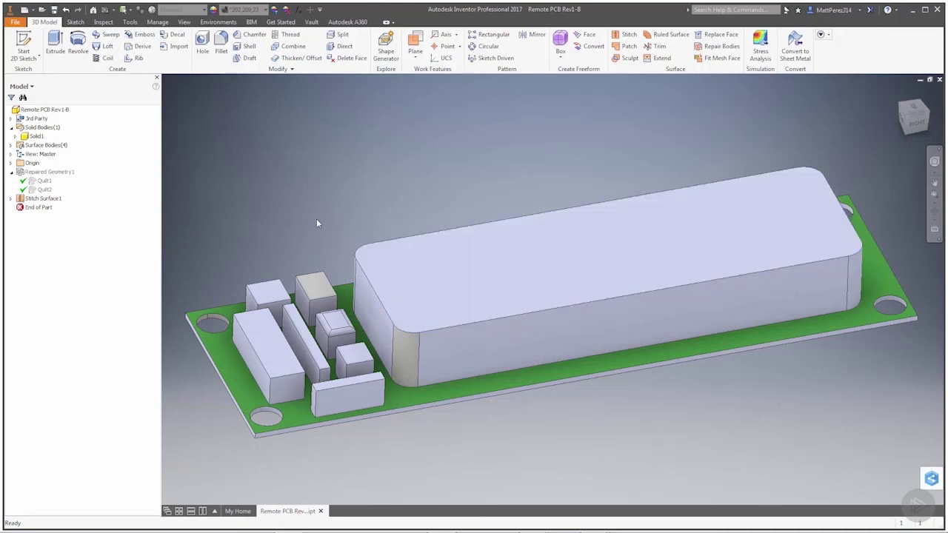
left_click(316, 219)
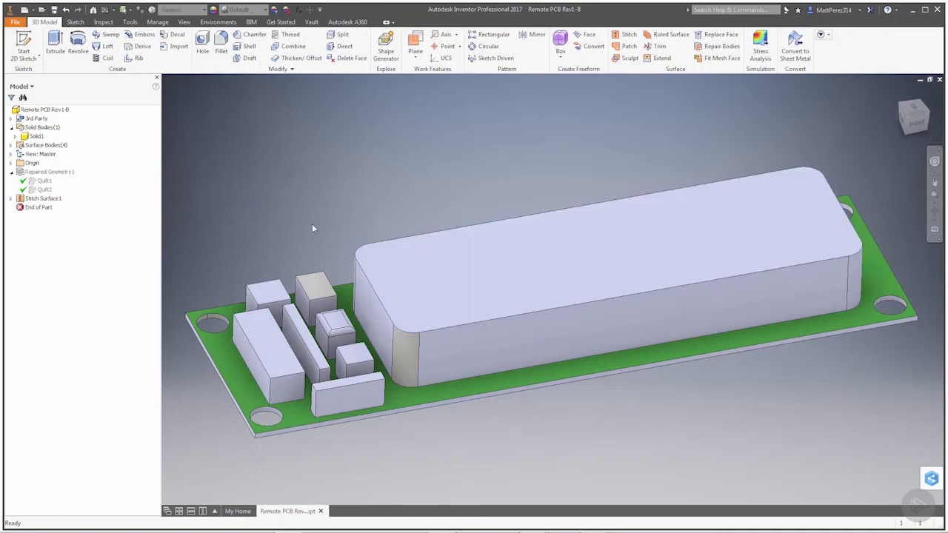